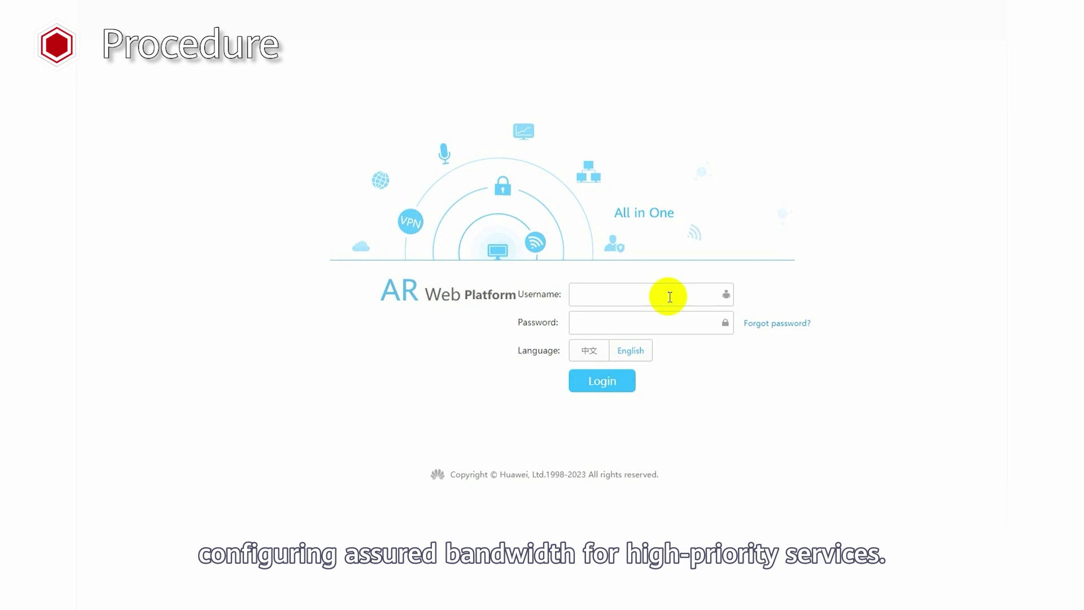
Log in to the AR Web Platform with the administrator username and password
{"action": "left_click", "coordinate": [670, 297]}
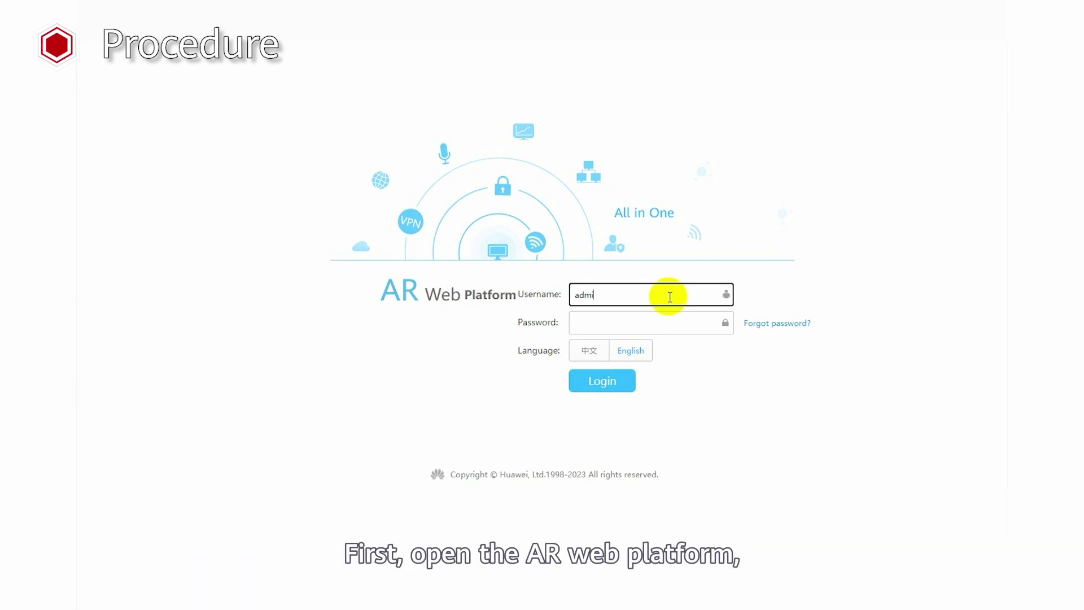
{"action": "key", "text": "Tab"}
{"action": "type", "text": "a"}
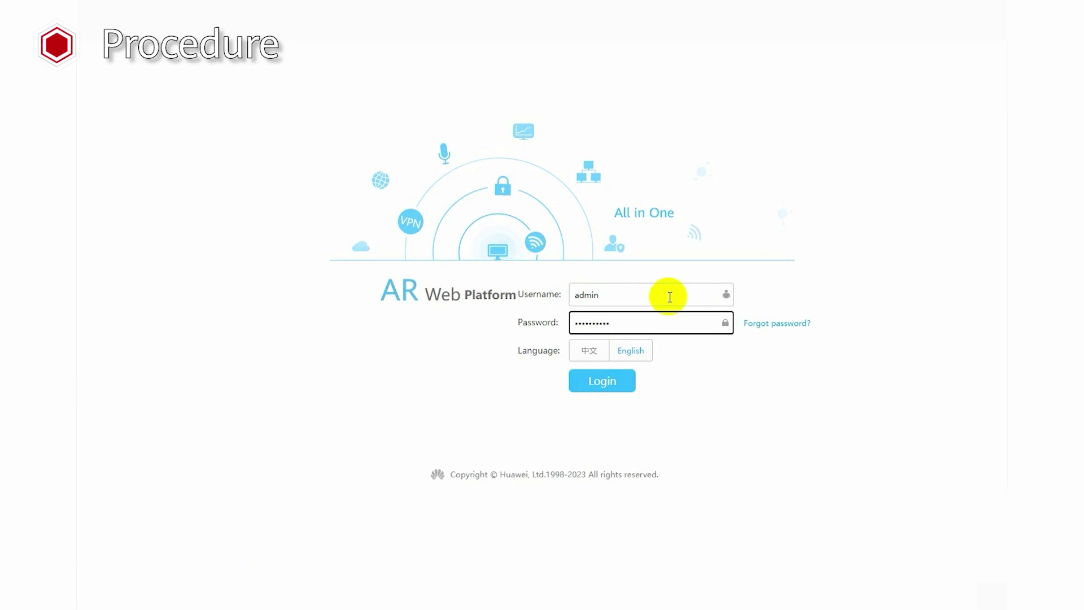
{"action": "key", "text": "Return"}
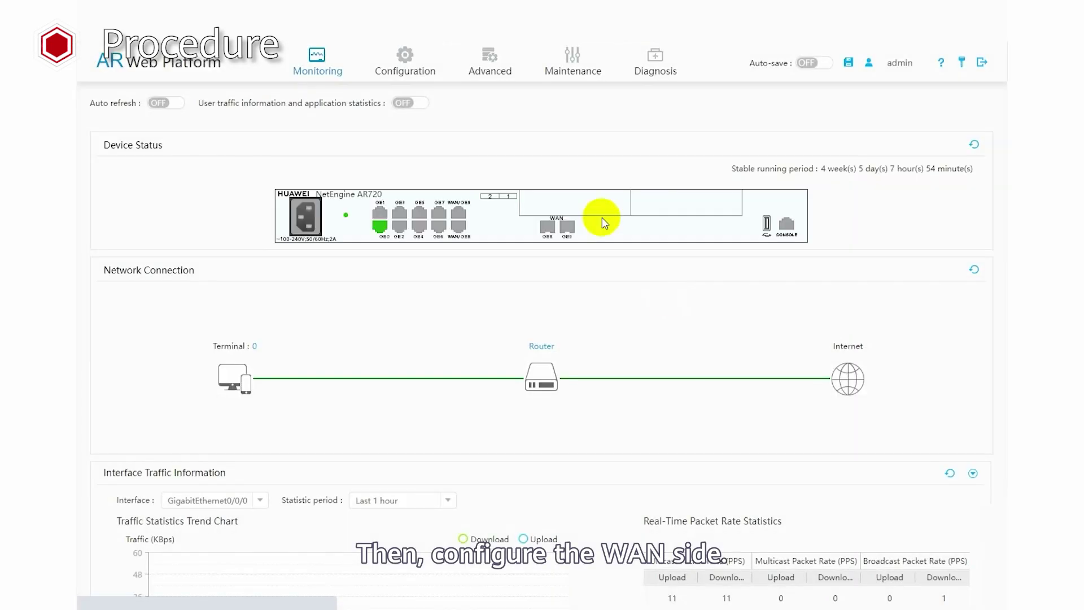
Go to Configuration > WAN Configuration > Ethernet Interface
{"action": "left_click", "coordinate": [409, 69]}
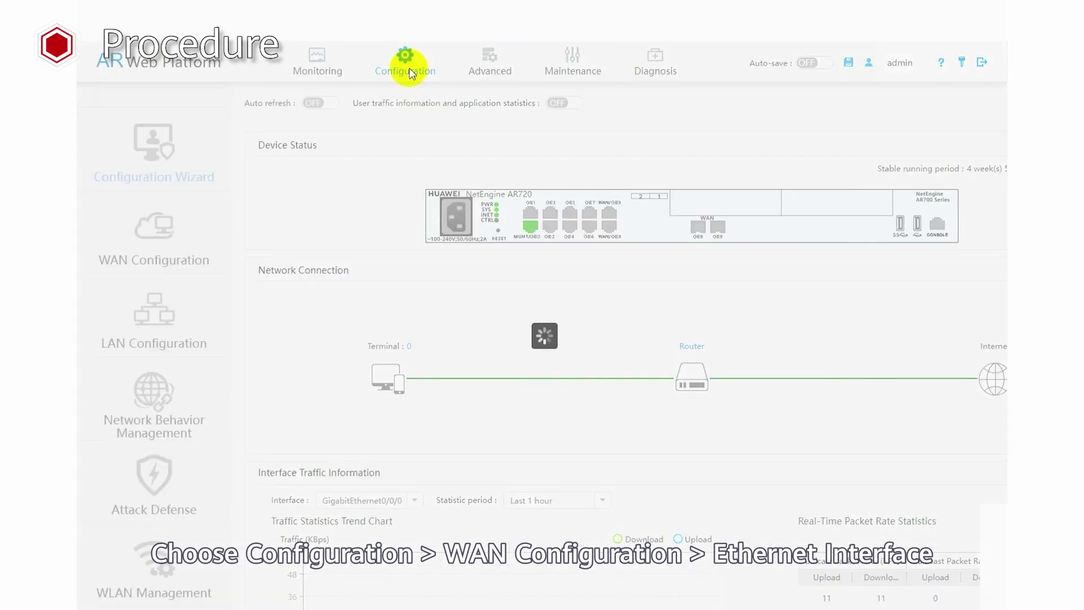
{"action": "left_click", "coordinate": [185, 253]}
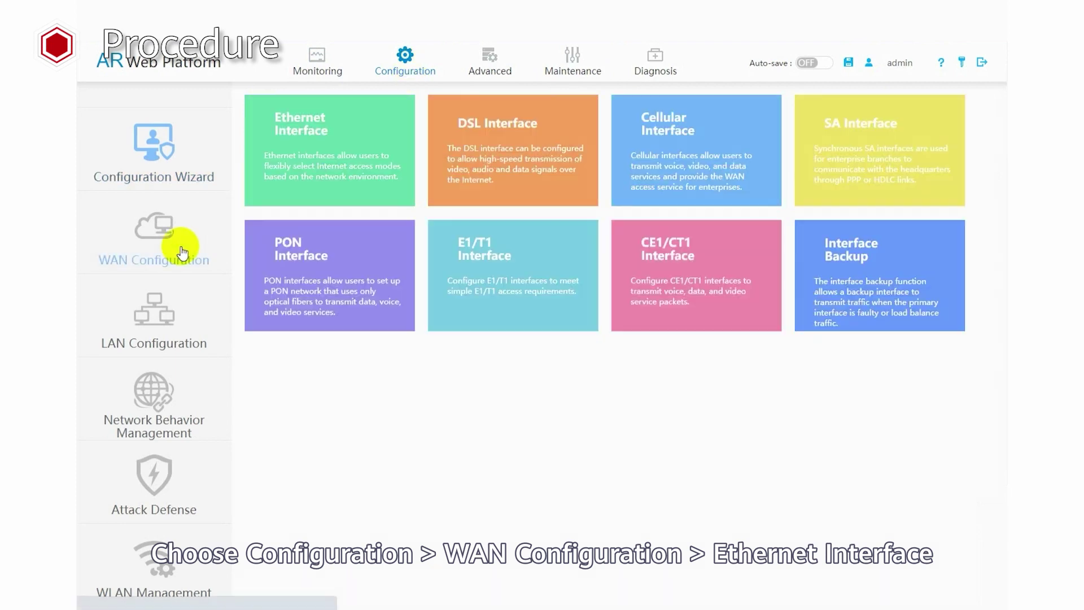
{"action": "left_click", "coordinate": [333, 170]}
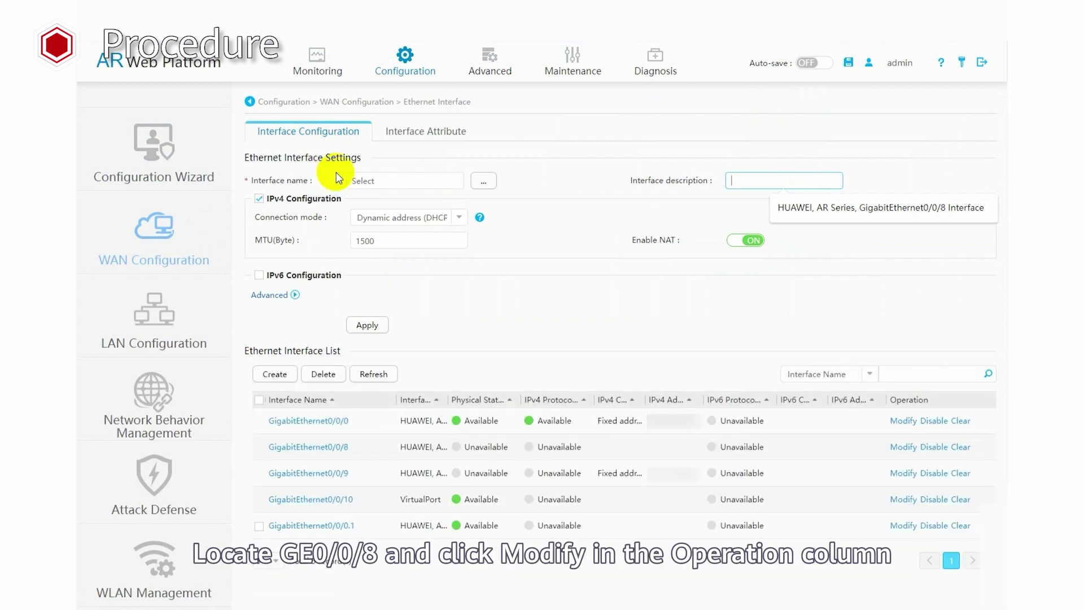
Enable IPv4 on GigabitEthernet0/0/8 with fixed (static) addressing
{"action": "left_click", "coordinate": [904, 447]}
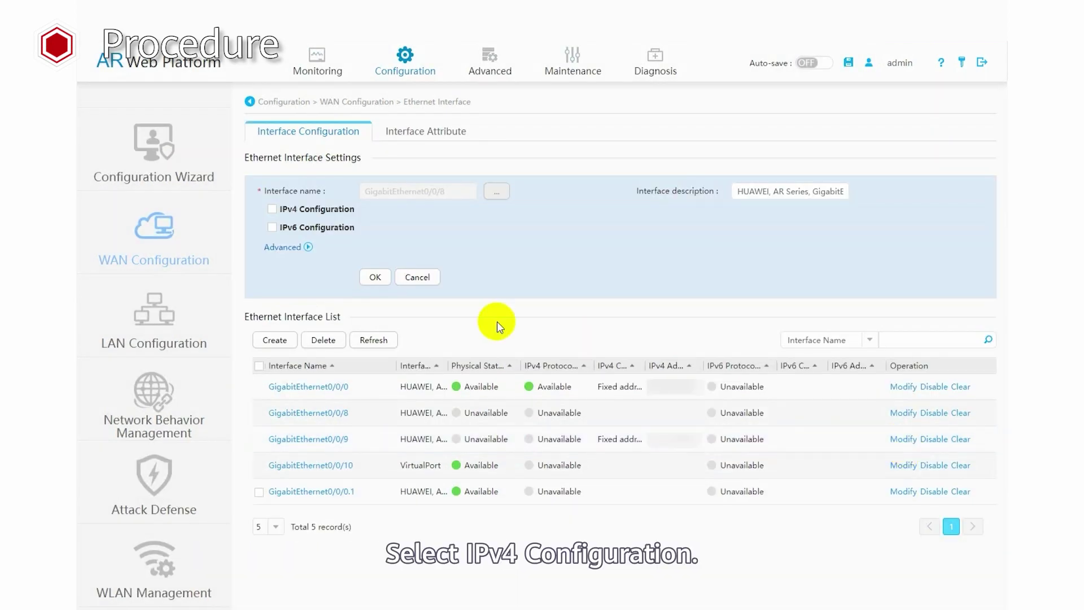
{"action": "left_click", "coordinate": [273, 210]}
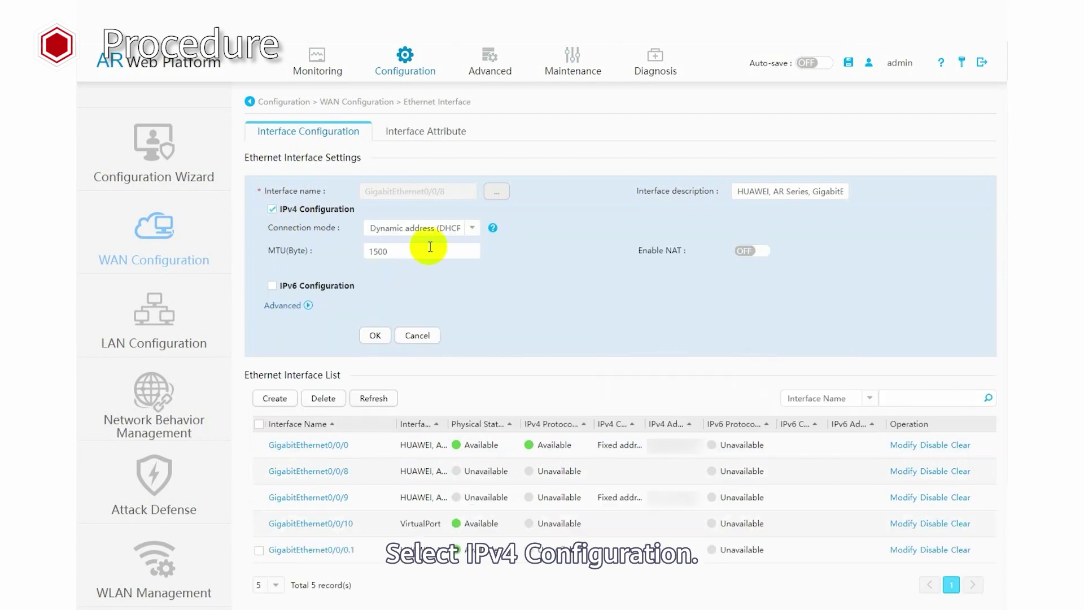
{"action": "left_click", "coordinate": [473, 228]}
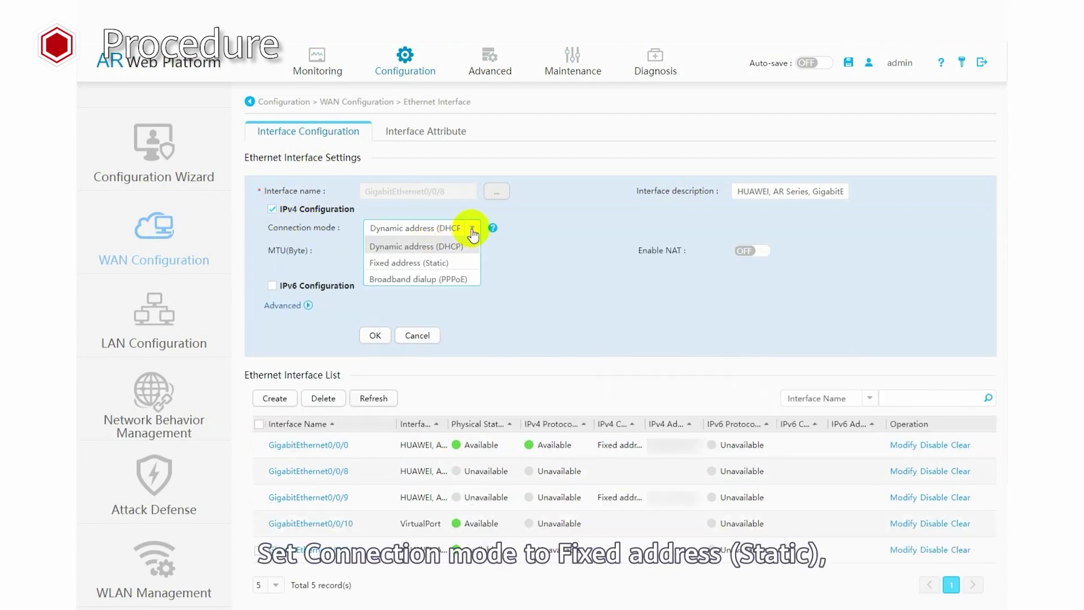
{"action": "left_click", "coordinate": [440, 261]}
Enter IP address 10.1.1.110 with subnet mask 255.255.255.0
{"action": "left_click", "coordinate": [376, 252]}
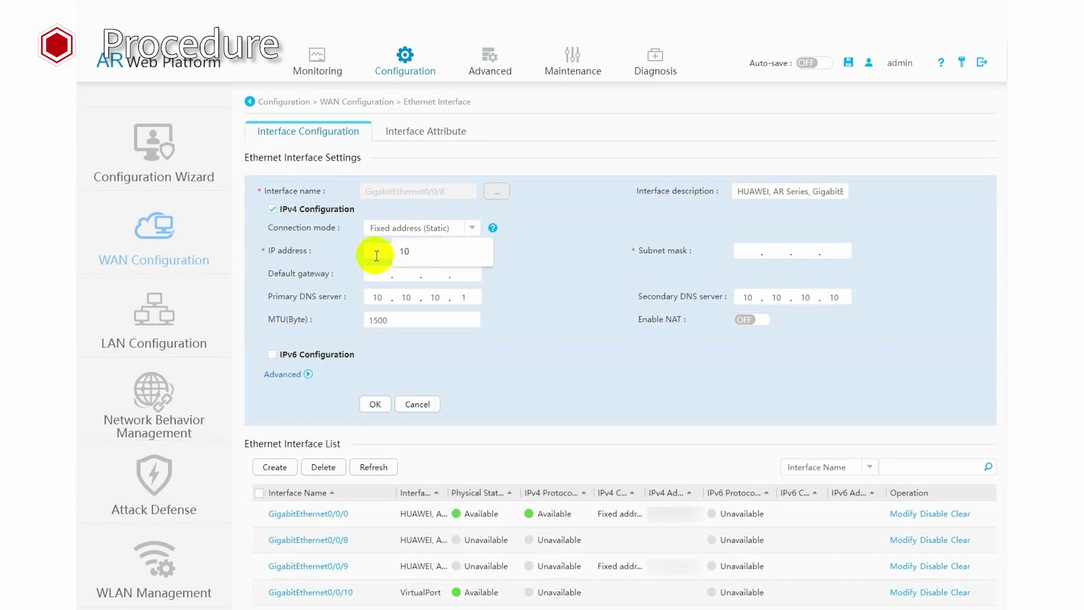
{"action": "type", "text": "10.1"}
{"action": "left_click", "coordinate": [436, 251]}
{"action": "type", "text": "1"}
{"action": "left_click", "coordinate": [467, 252]}
{"action": "type", "text": "110"}
{"action": "left_click", "coordinate": [748, 251]}
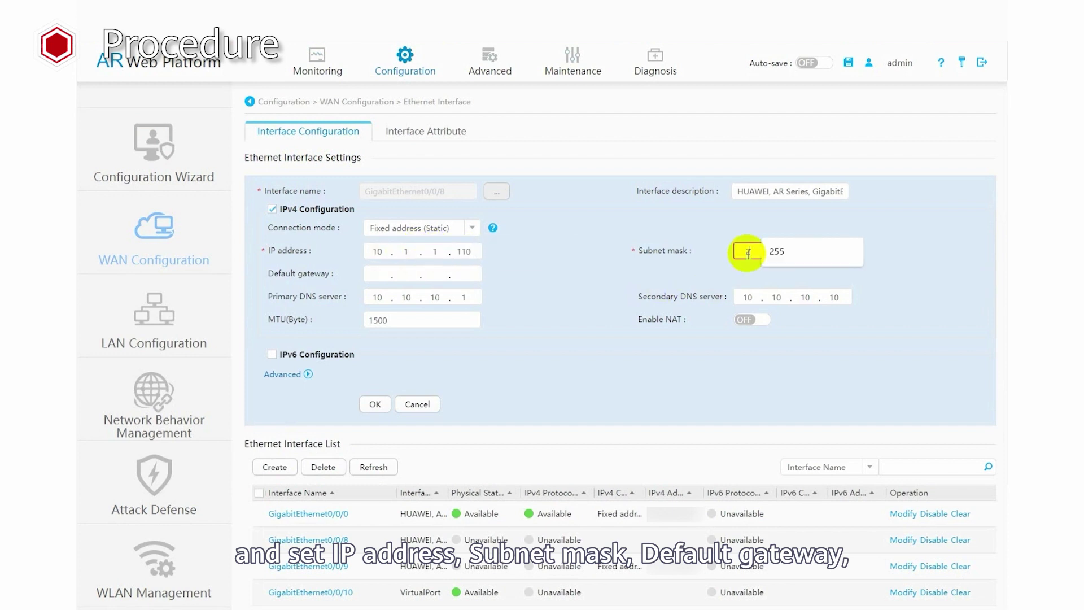
{"action": "type", "text": "255 . 2"}
{"action": "left_click", "coordinate": [780, 252]}
{"action": "type", "text": "255."}
{"action": "left_click", "coordinate": [801, 252]}
{"action": "left_click", "coordinate": [835, 251]}
{"action": "type", "text": "0"}
Set gateway 10.1.1.1 and DNS servers 10.10.10.1 and 10.10.10.10
{"action": "left_click", "coordinate": [377, 274]}
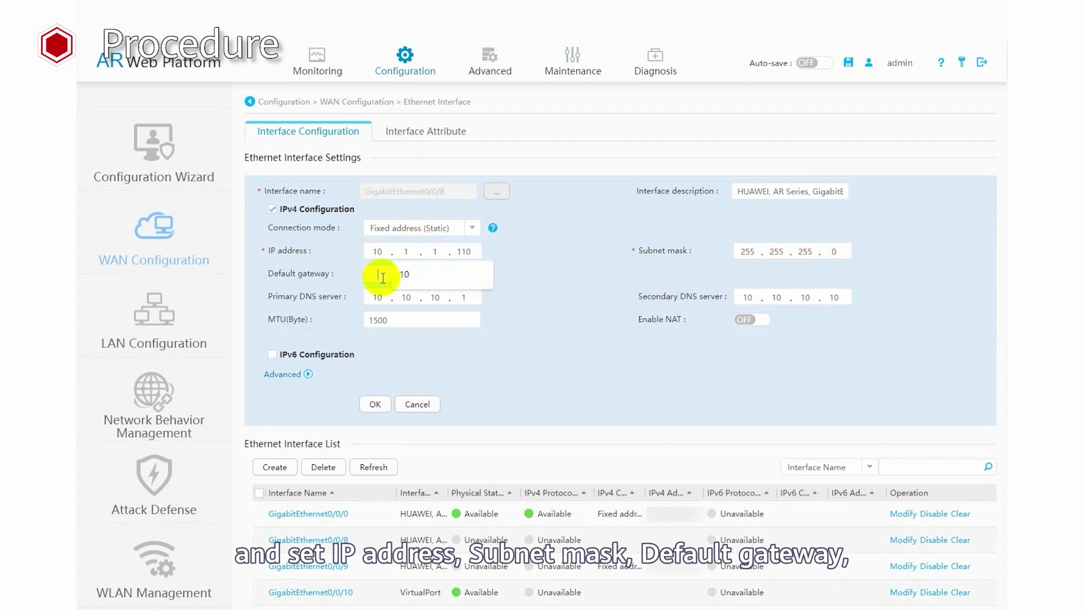
{"action": "type", "text": "10"}
{"action": "left_click", "coordinate": [406, 275]}
{"action": "type", "text": "1"}
{"action": "left_click", "coordinate": [437, 274]}
{"action": "type", "text": "1"}
{"action": "left_click", "coordinate": [459, 275]}
{"action": "type", "text": "1"}
{"action": "left_click", "coordinate": [390, 297]}
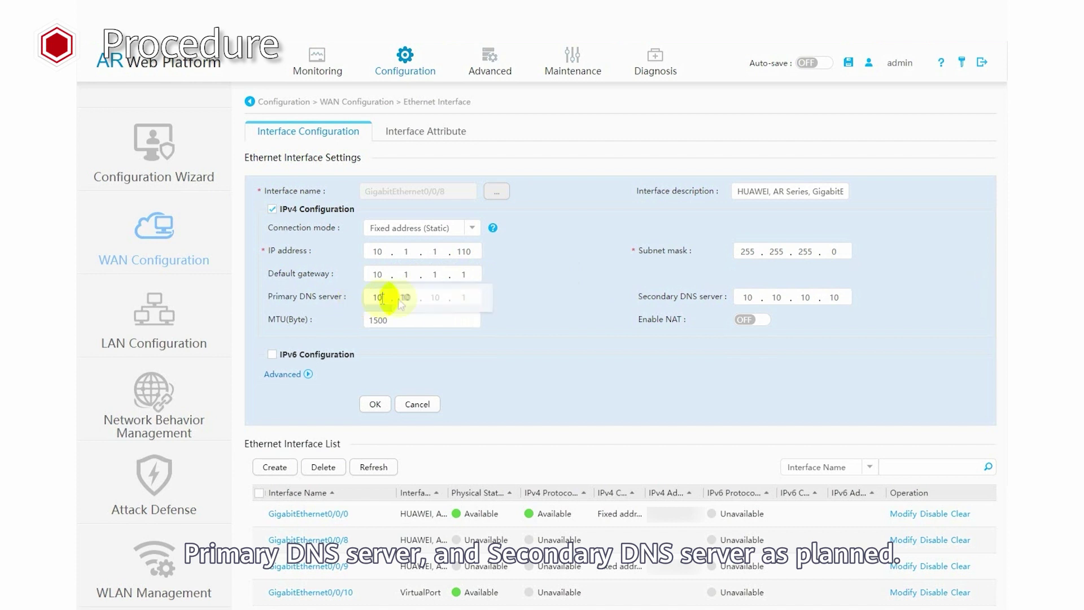
{"action": "left_click", "coordinate": [433, 298]}
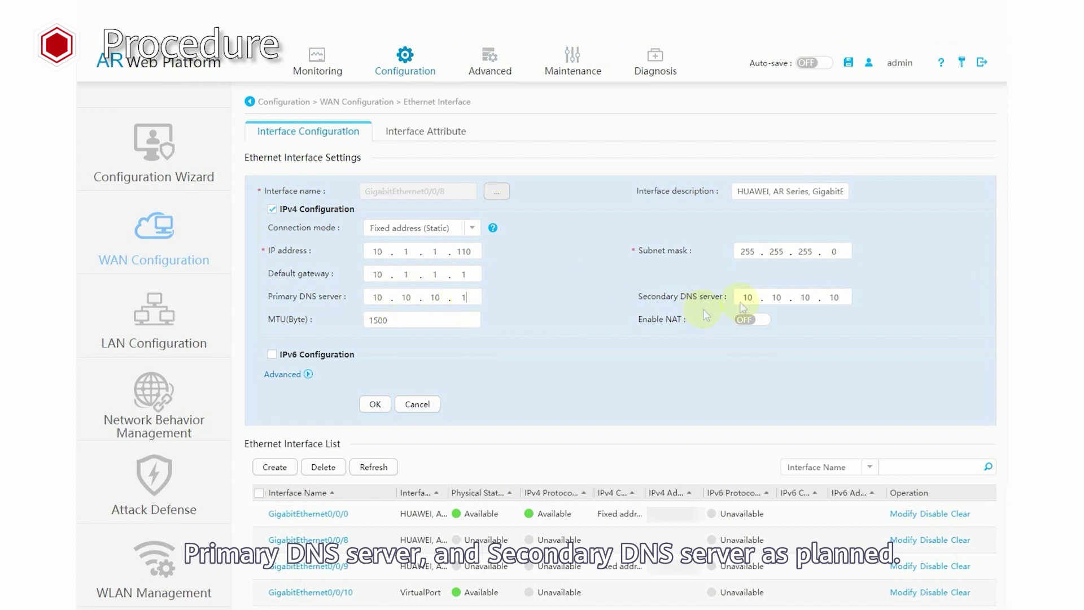
{"action": "left_click", "coordinate": [775, 297]}
{"action": "left_click", "coordinate": [804, 298]}
{"action": "left_click", "coordinate": [833, 298]}
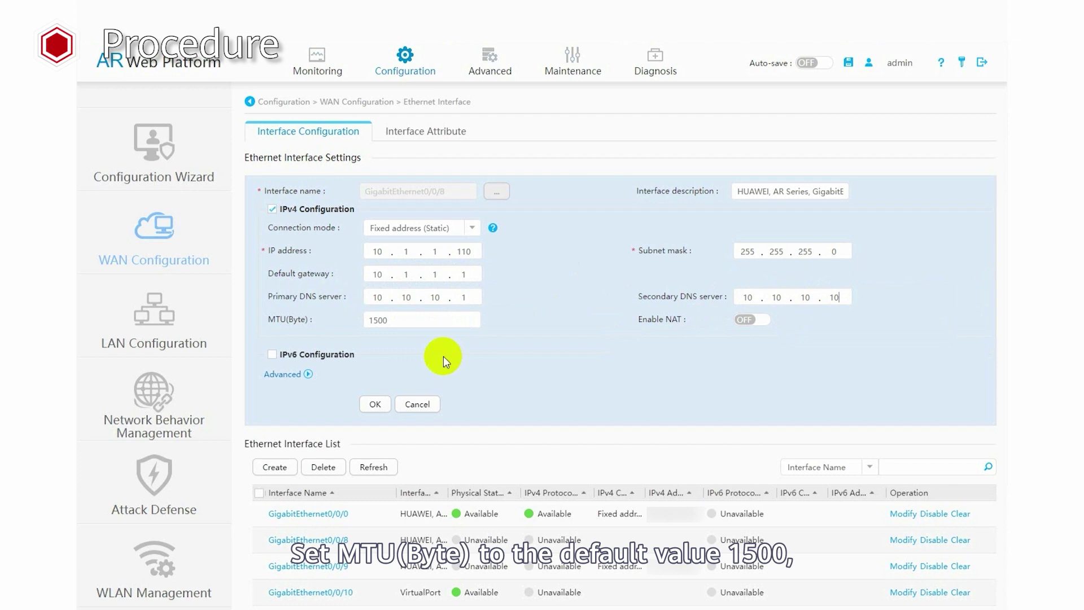
Set MTU to 1500, enable NAT, and save the interface settings
{"action": "left_click_drag", "start_coordinate": [401, 320], "coordinate": [279, 320]}
{"action": "type", "text": "1500"}
{"action": "left_click", "coordinate": [768, 322]}
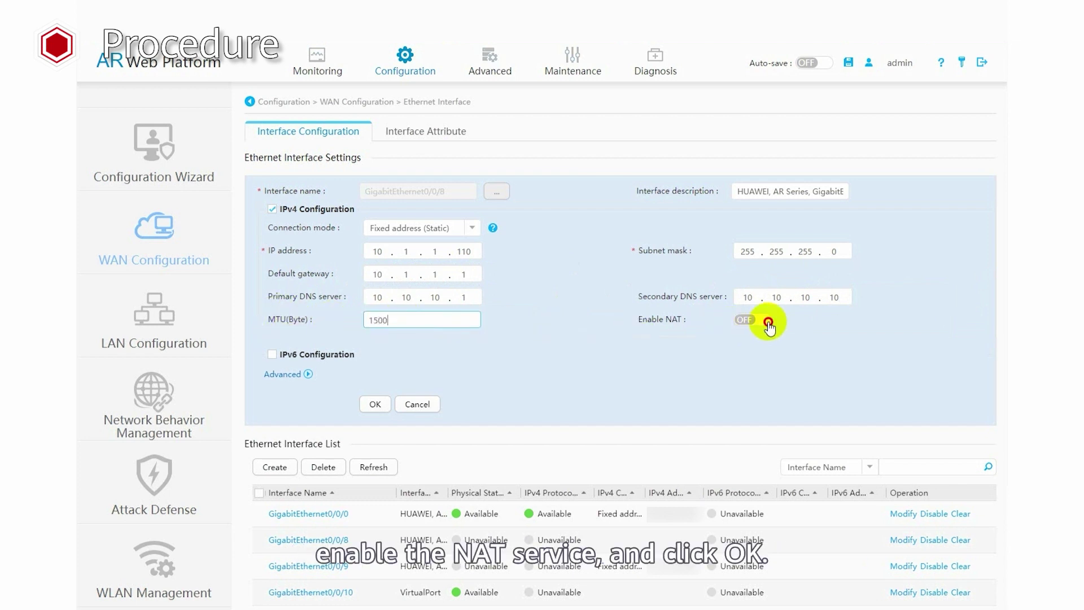
{"action": "left_click", "coordinate": [376, 405]}
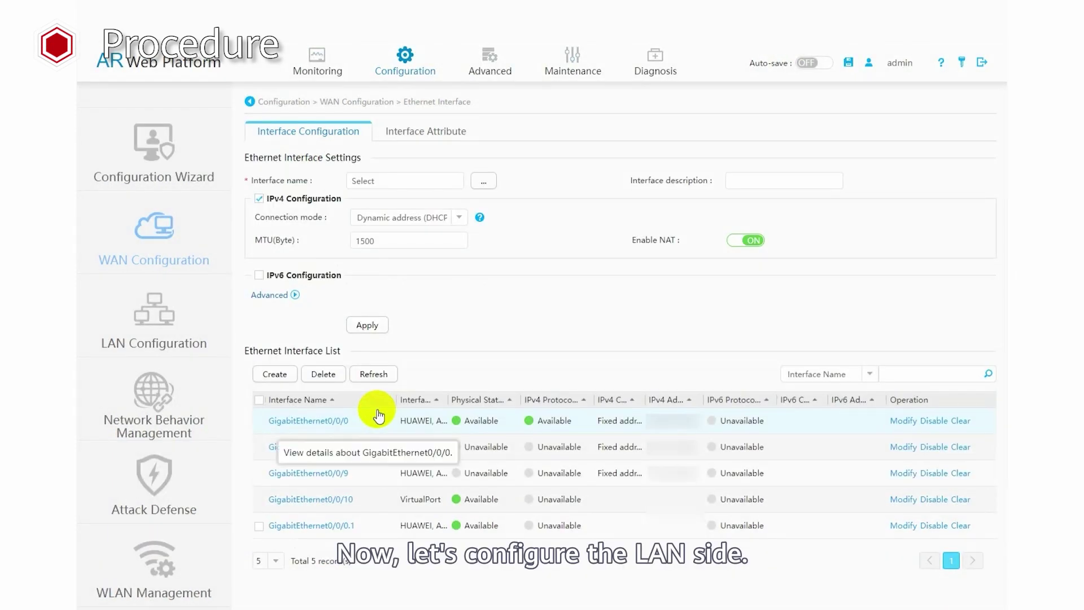
Go to Configuration > LAN Configuration > VLAN
{"action": "left_click", "coordinate": [400, 62]}
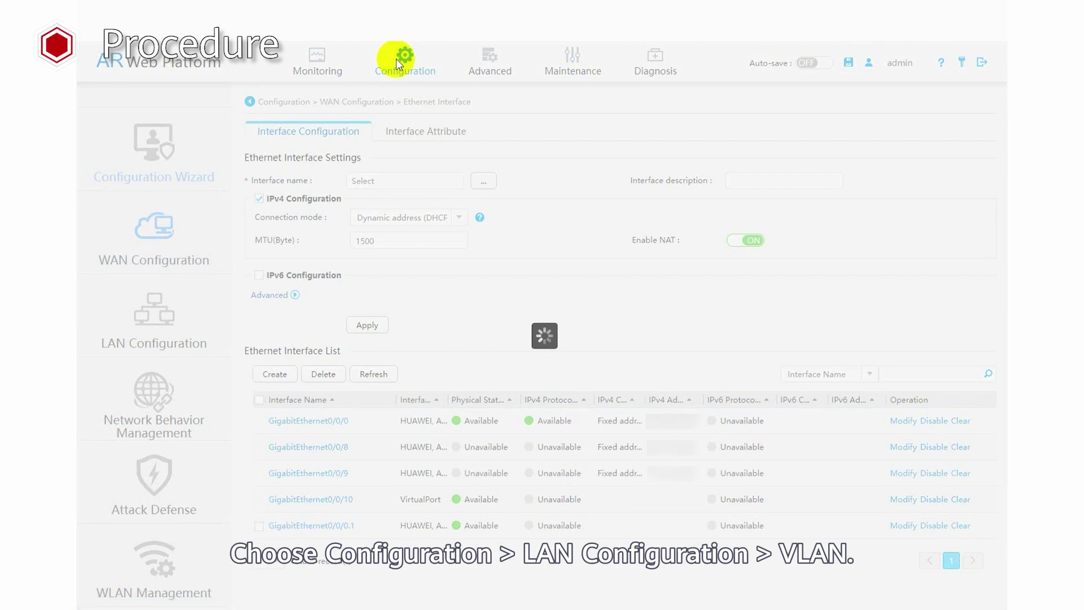
{"action": "left_click", "coordinate": [175, 337]}
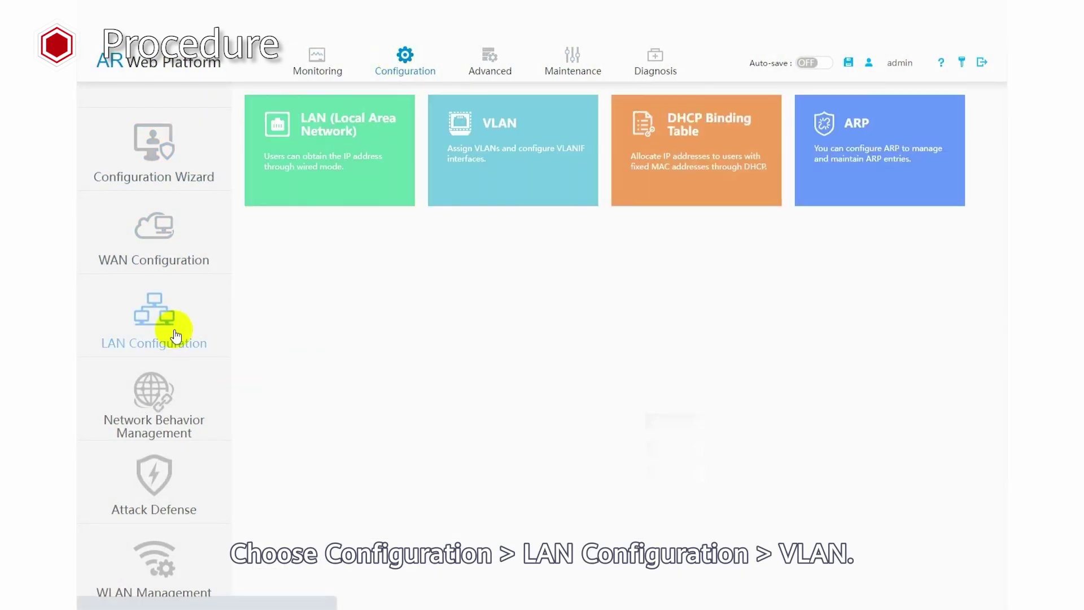
{"action": "left_click", "coordinate": [497, 168]}
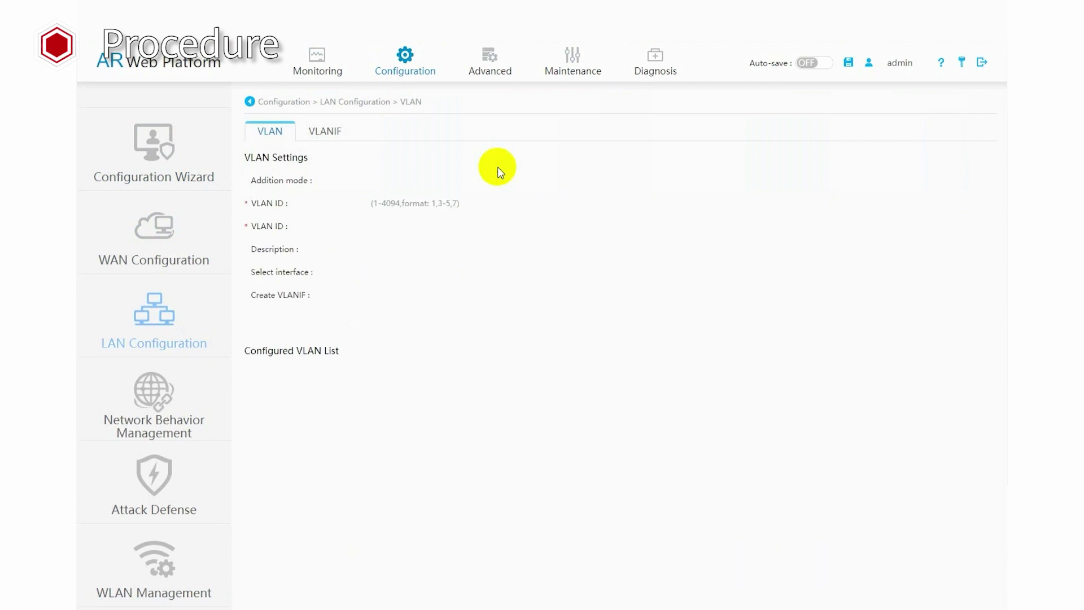
Enter VLAN ID 10 and open its interface selection
{"action": "left_click", "coordinate": [453, 205]}
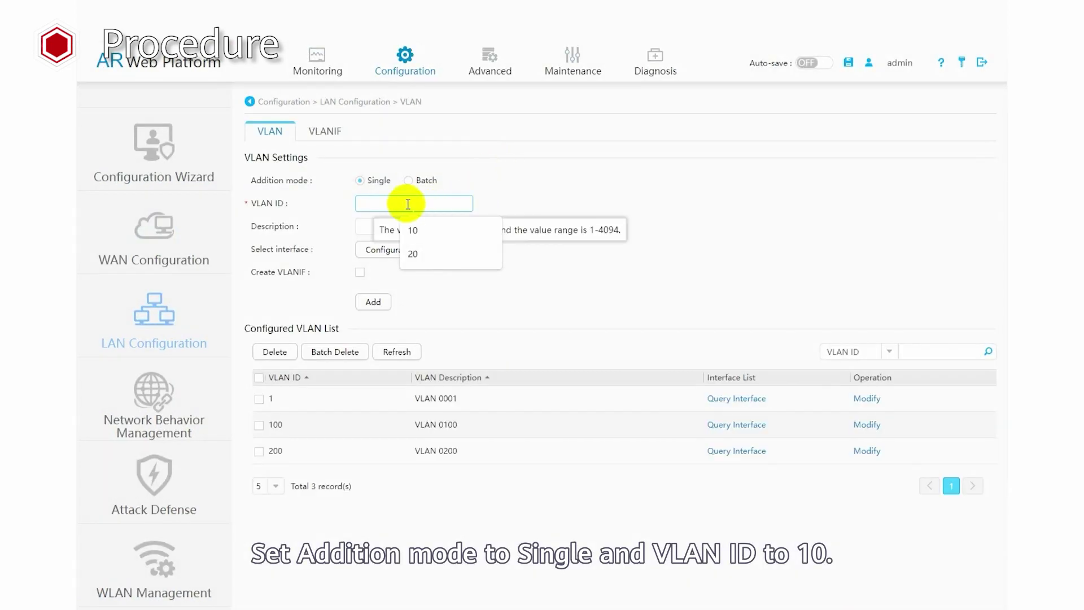
{"action": "type", "text": "10"}
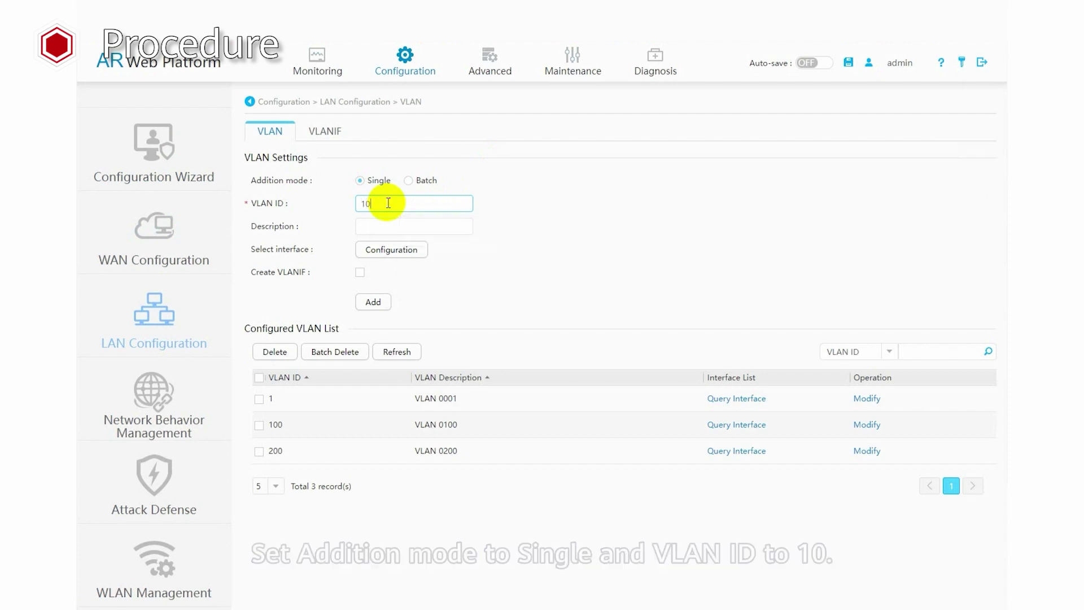
{"action": "left_click", "coordinate": [391, 252]}
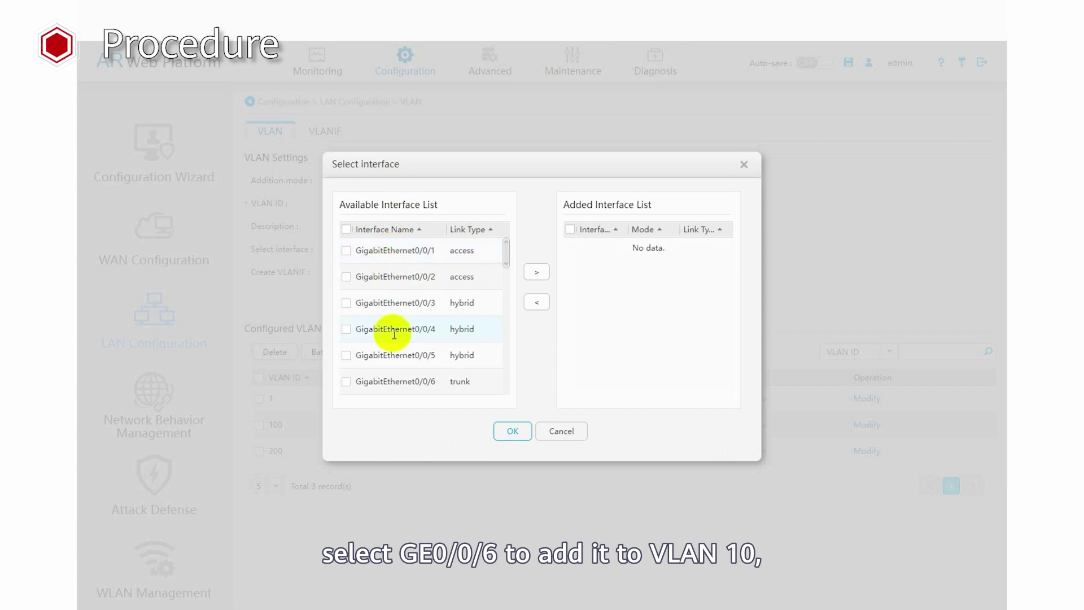
Add GigabitEthernet0/0/6 to VLAN 10 with Trunk link type and confirm the selection
{"action": "left_click", "coordinate": [347, 383]}
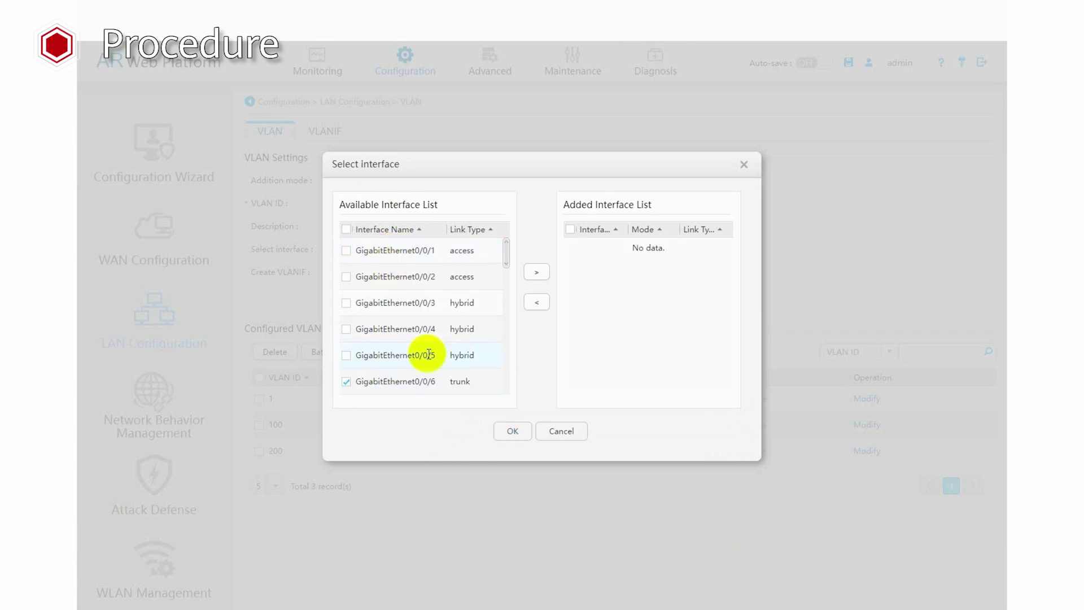
{"action": "left_click", "coordinate": [535, 275]}
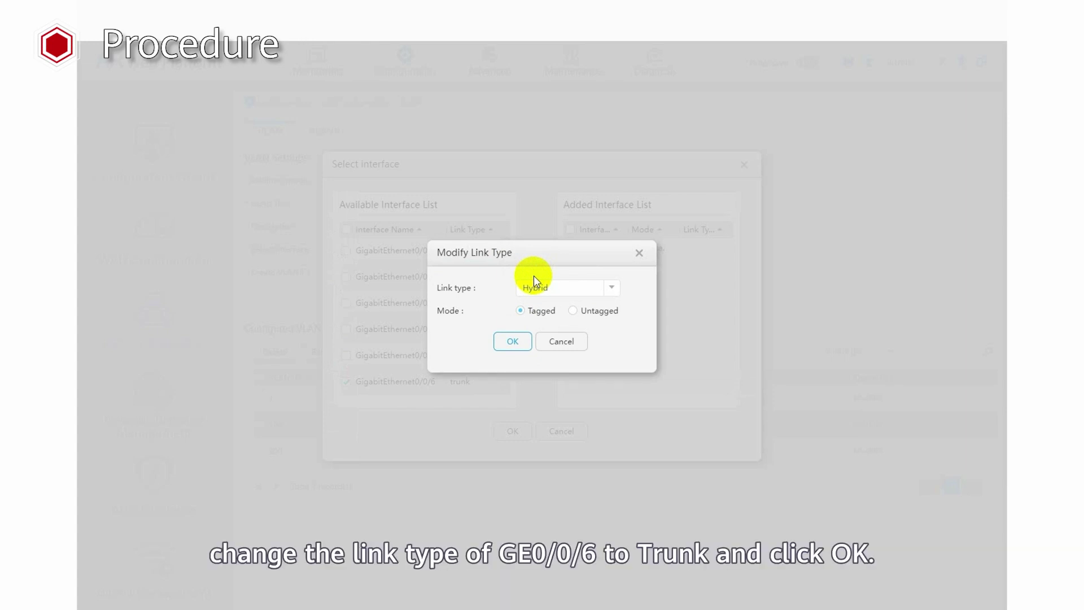
{"action": "left_click", "coordinate": [612, 288]}
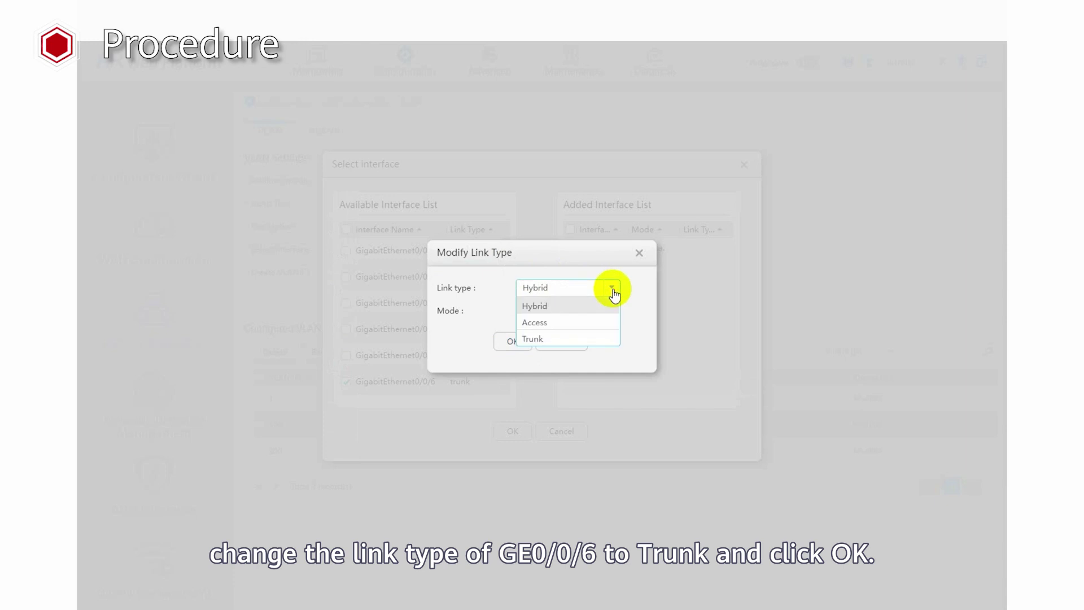
{"action": "left_click", "coordinate": [543, 340]}
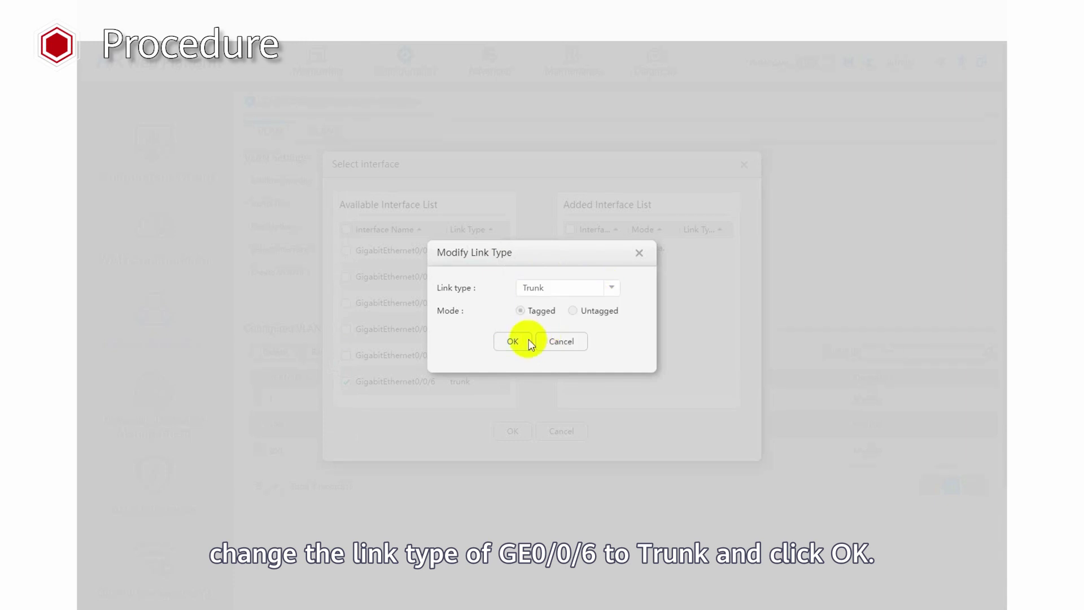
{"action": "left_click", "coordinate": [512, 342]}
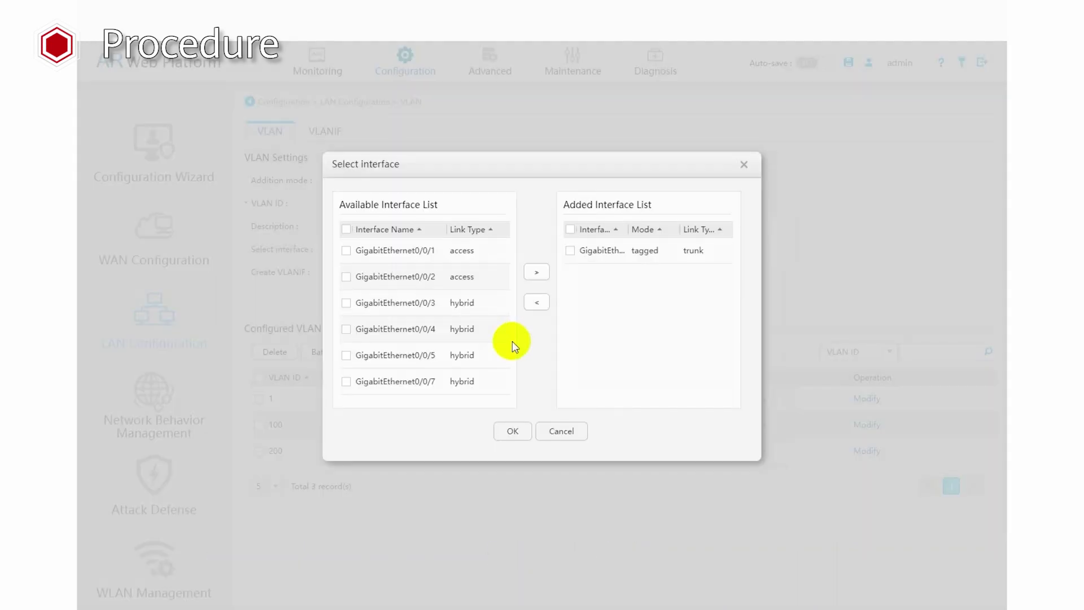
{"action": "left_click", "coordinate": [514, 431]}
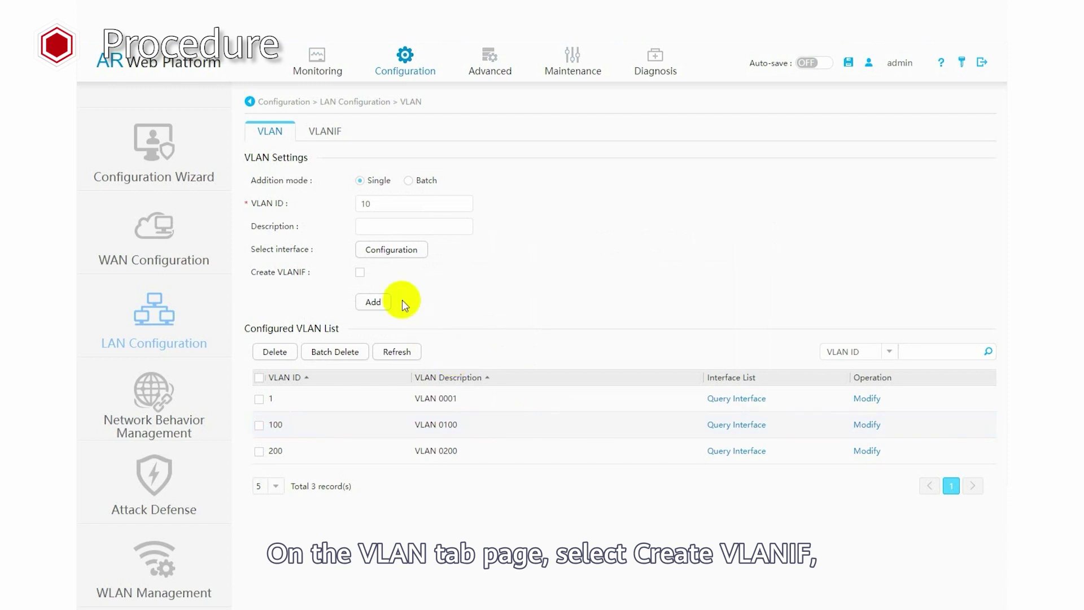
Add VLAN 10 with a VLANIF at 192.168.10.1, mask 255.255.255.0
{"action": "left_click", "coordinate": [360, 272]}
{"action": "left_click", "coordinate": [368, 294]}
{"action": "type", "text": "192.168.10.1"}
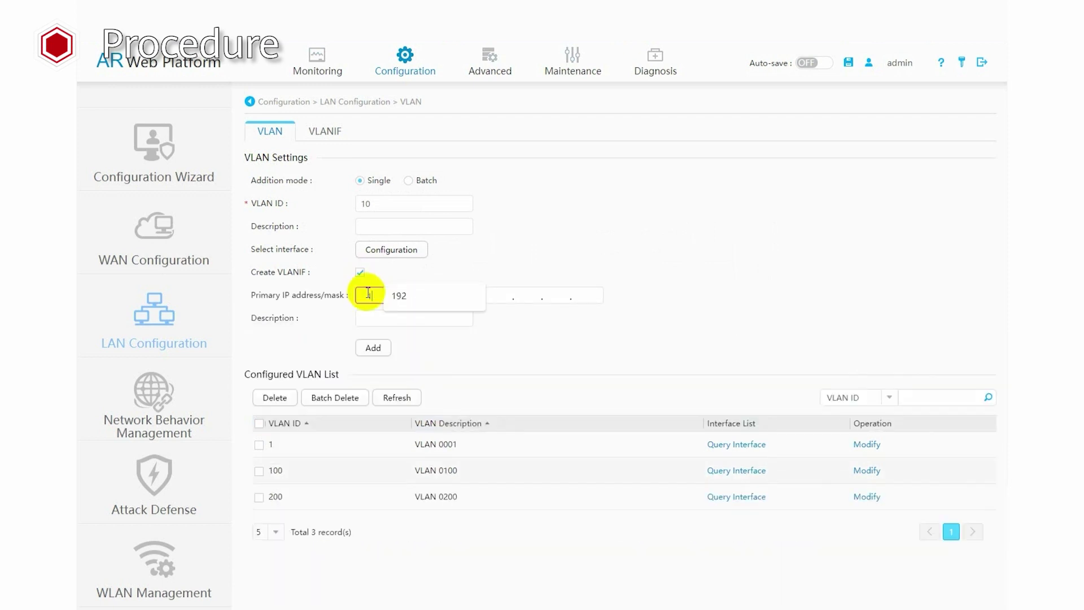
{"action": "left_click", "coordinate": [492, 296]}
{"action": "type", "text": "255.255.255.0"}
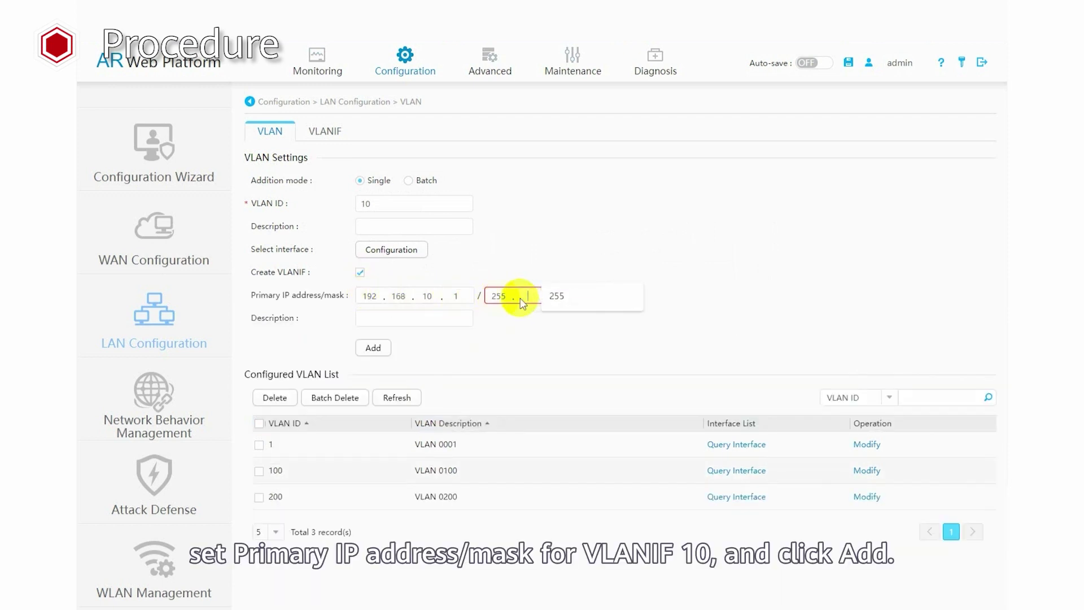
{"action": "left_click", "coordinate": [378, 345]}
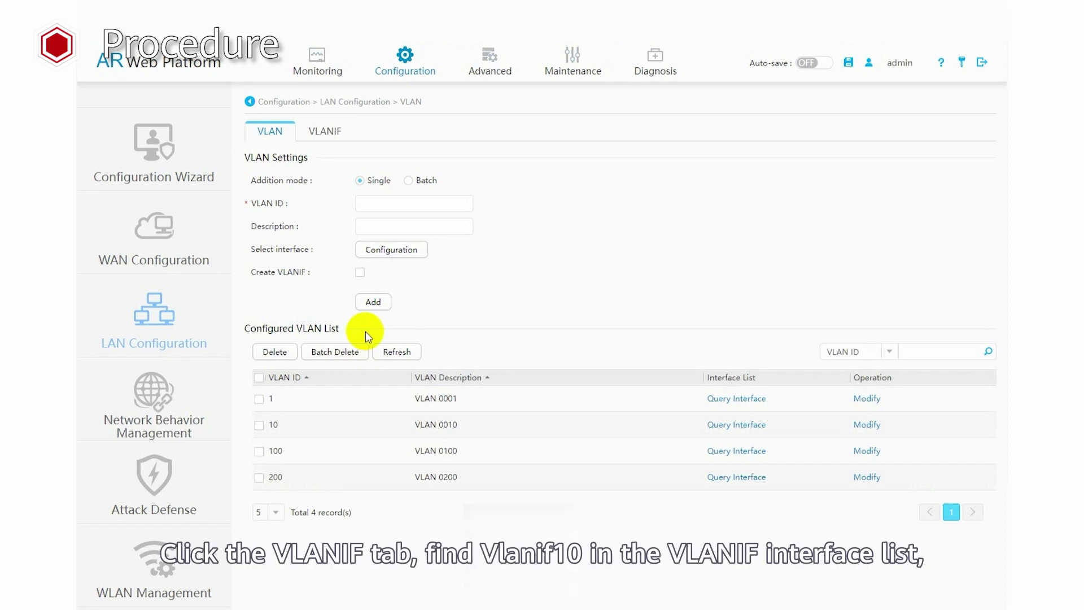
Turn on DHCP service for Vlanif10 using the system DNS setting
{"action": "left_click", "coordinate": [332, 134]}
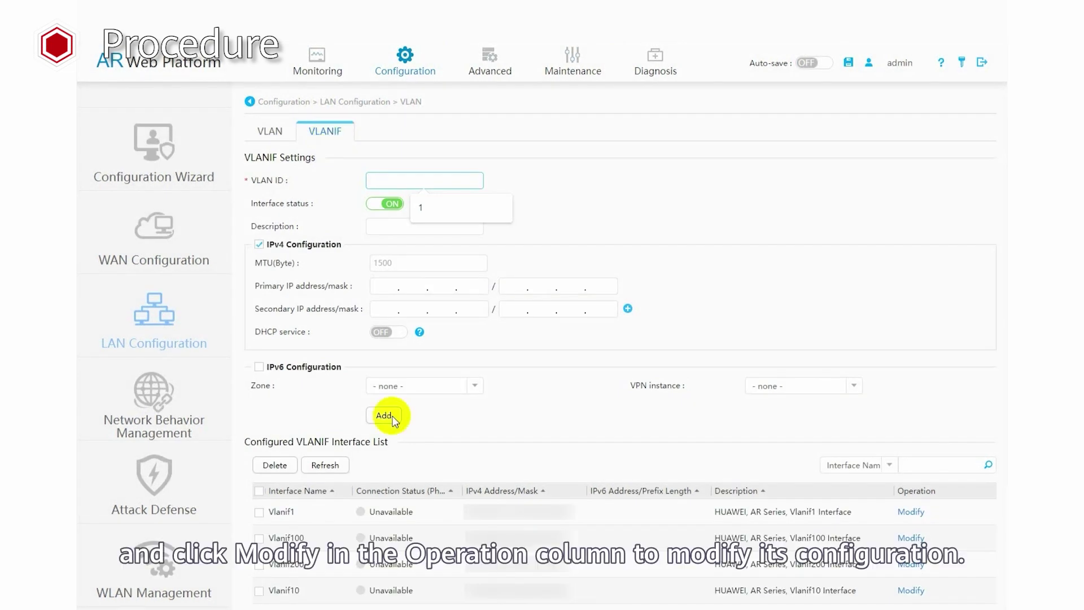
{"action": "left_click", "coordinate": [911, 591]}
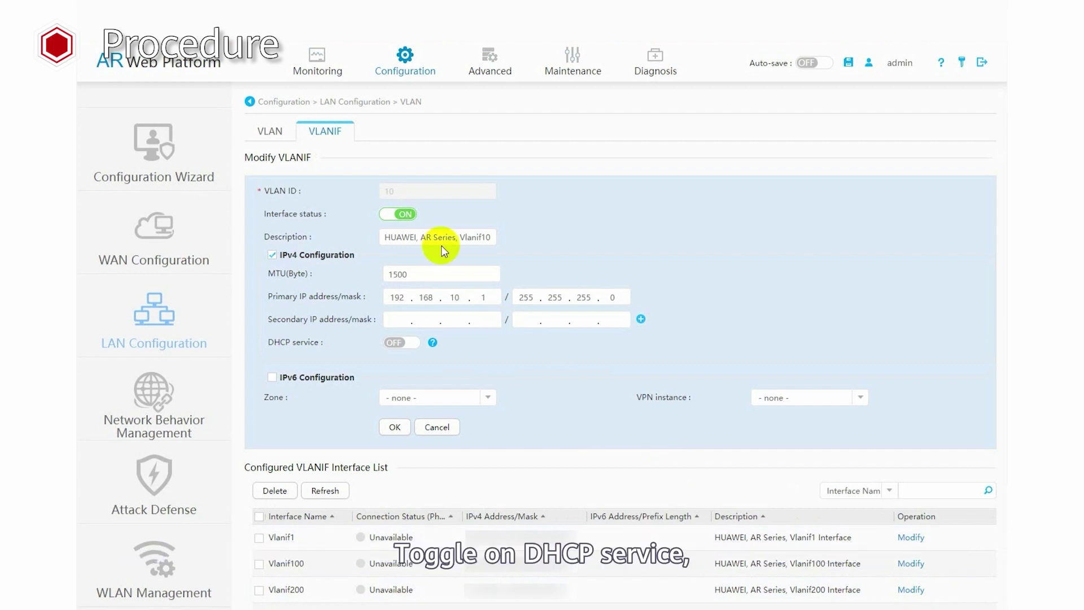
{"action": "left_click", "coordinate": [409, 344]}
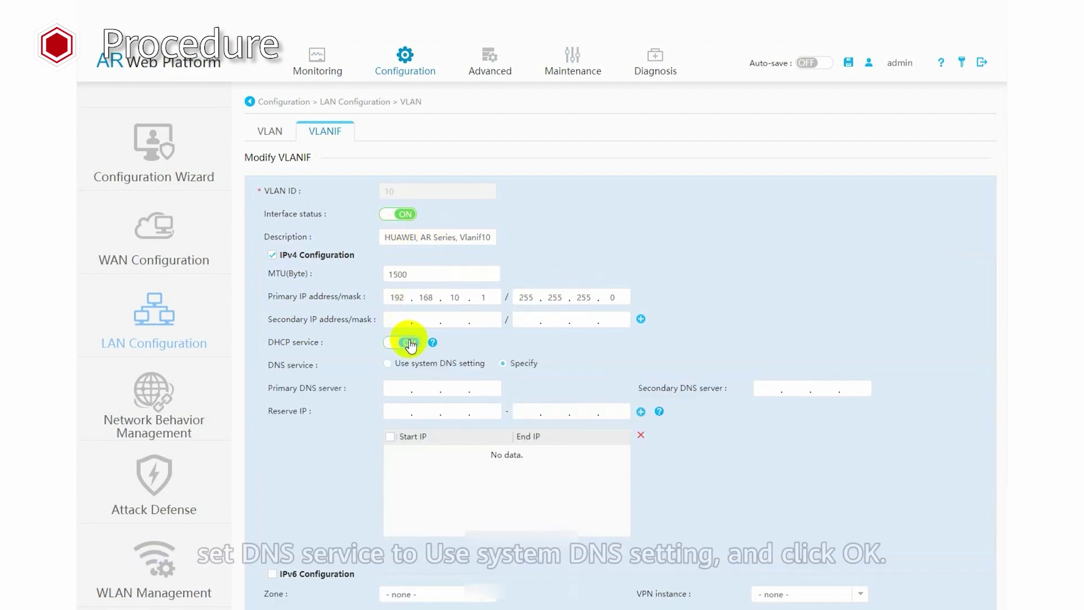
{"action": "left_click", "coordinate": [387, 364]}
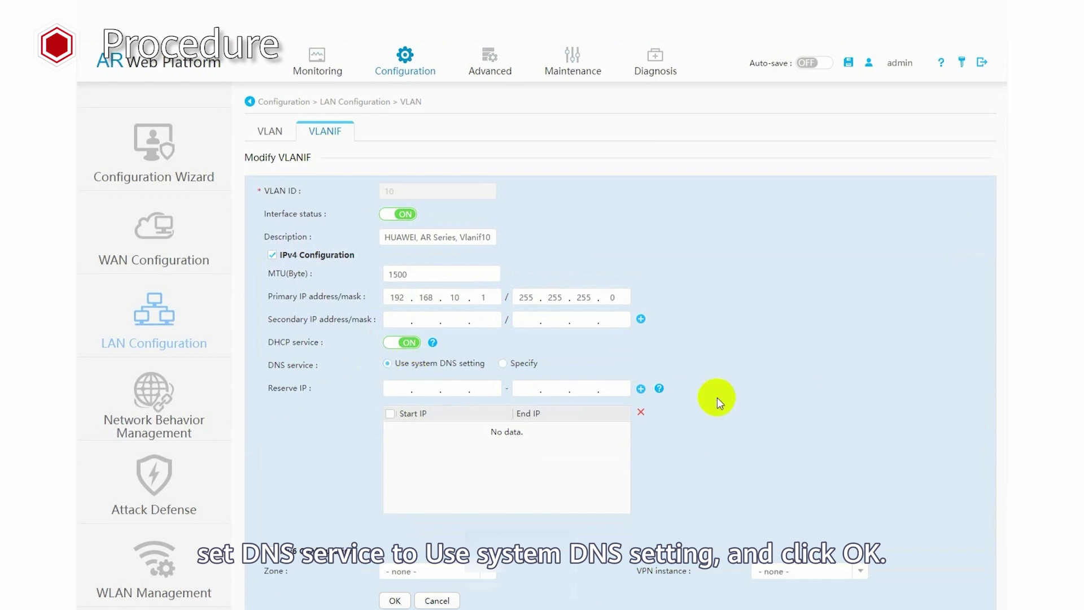
{"action": "scroll", "coordinate": [621, 435], "scroll_direction": "down", "scroll_amount": 1}
{"action": "left_click", "coordinate": [394, 535]}
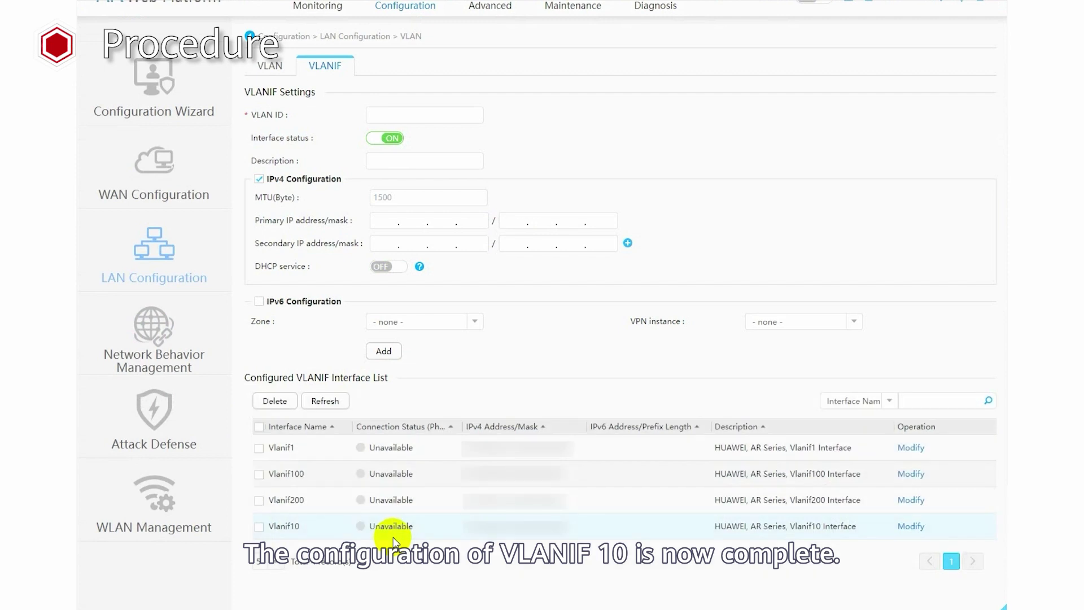
{"action": "left_click", "coordinate": [270, 65]}
Enter VLAN ID 20 and add GigabitEthernet0/0/6 as its Trunk member interface
{"action": "key", "text": "Down"}
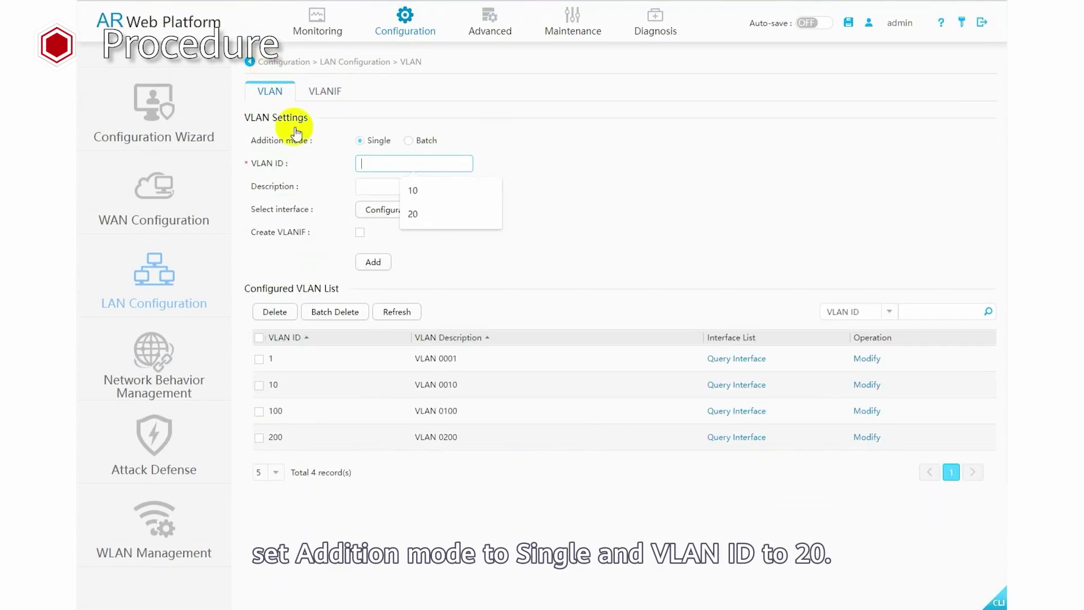
{"action": "type", "text": "20"}
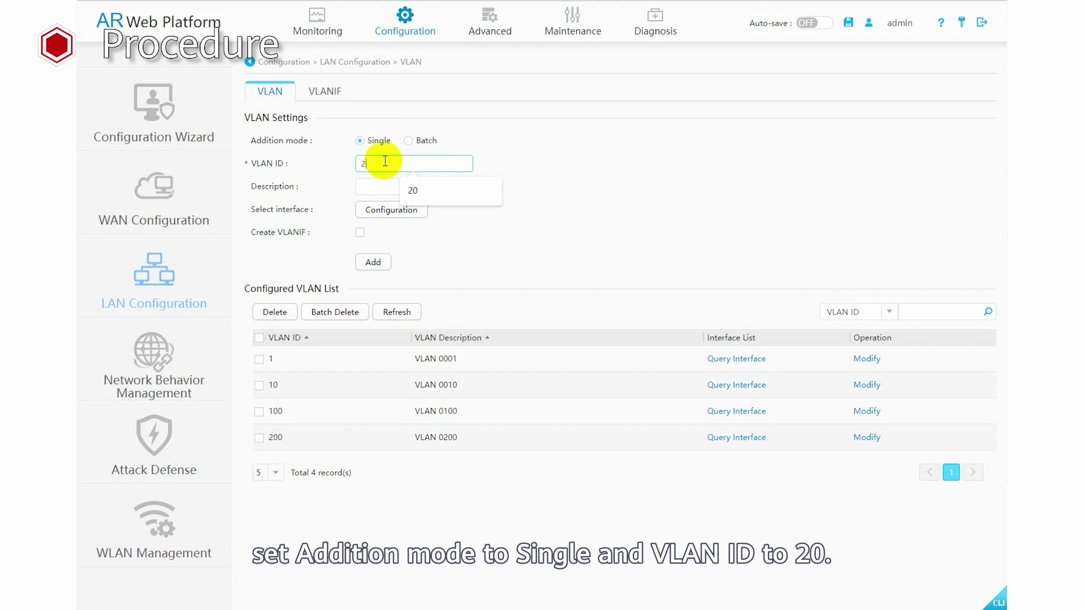
{"action": "left_click", "coordinate": [393, 210]}
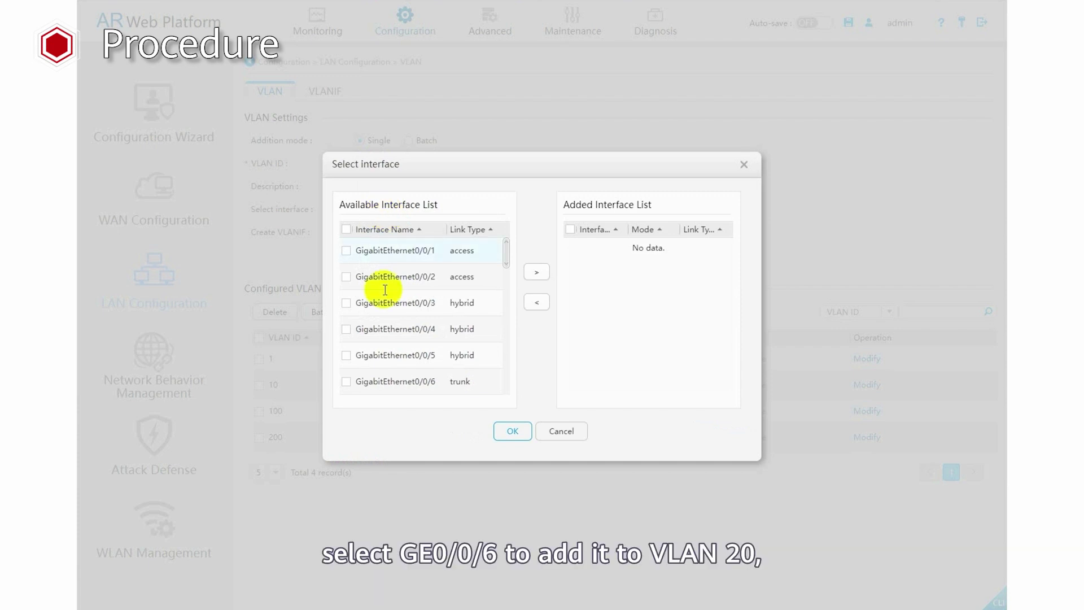
{"action": "left_click", "coordinate": [342, 382]}
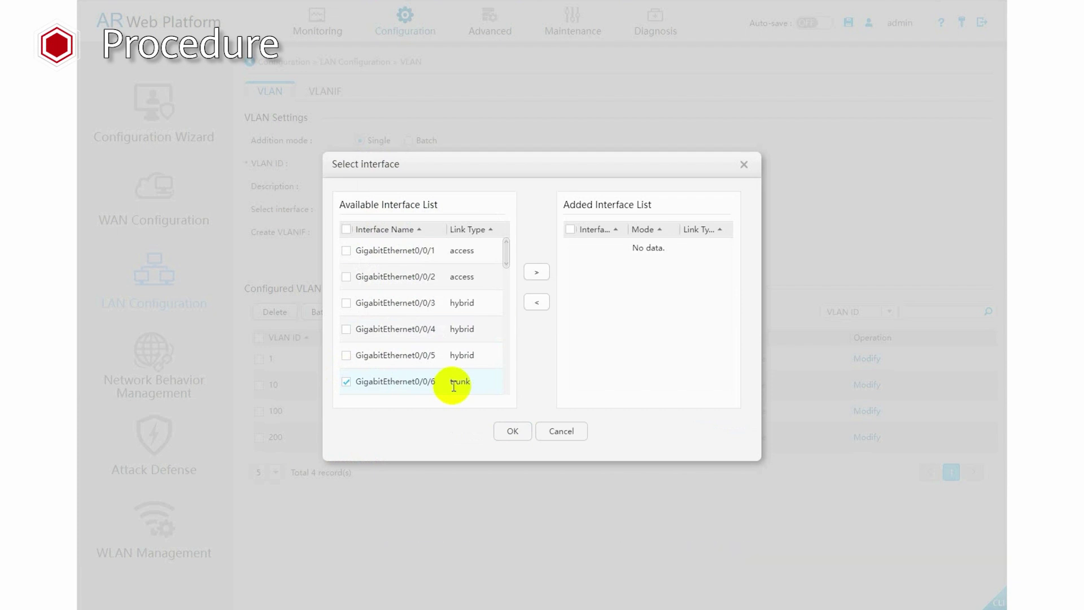
{"action": "left_click", "coordinate": [537, 273]}
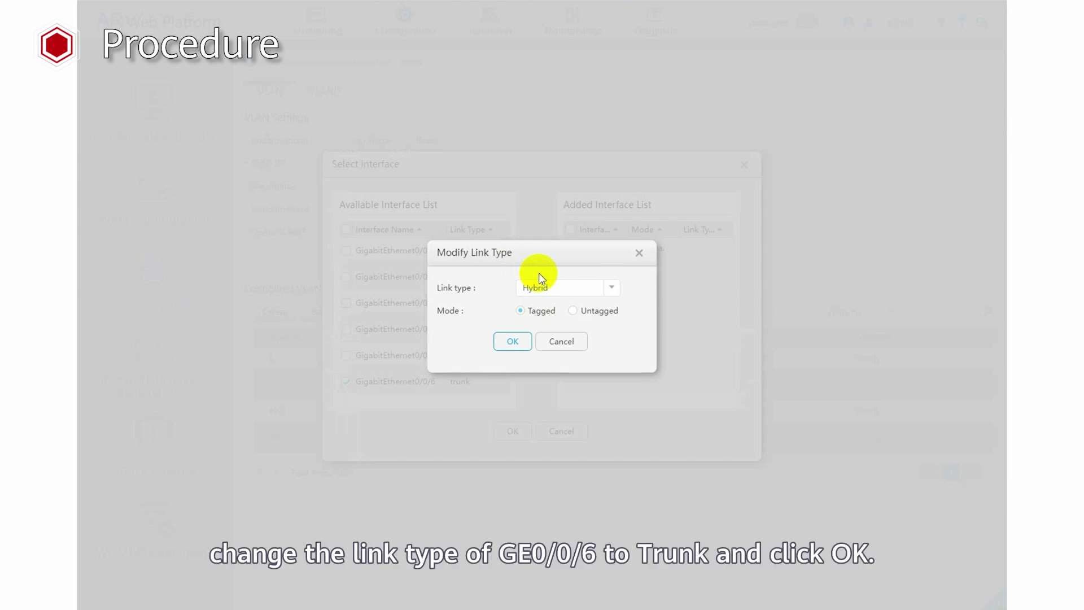
{"action": "left_click", "coordinate": [605, 287]}
{"action": "left_click", "coordinate": [568, 338]}
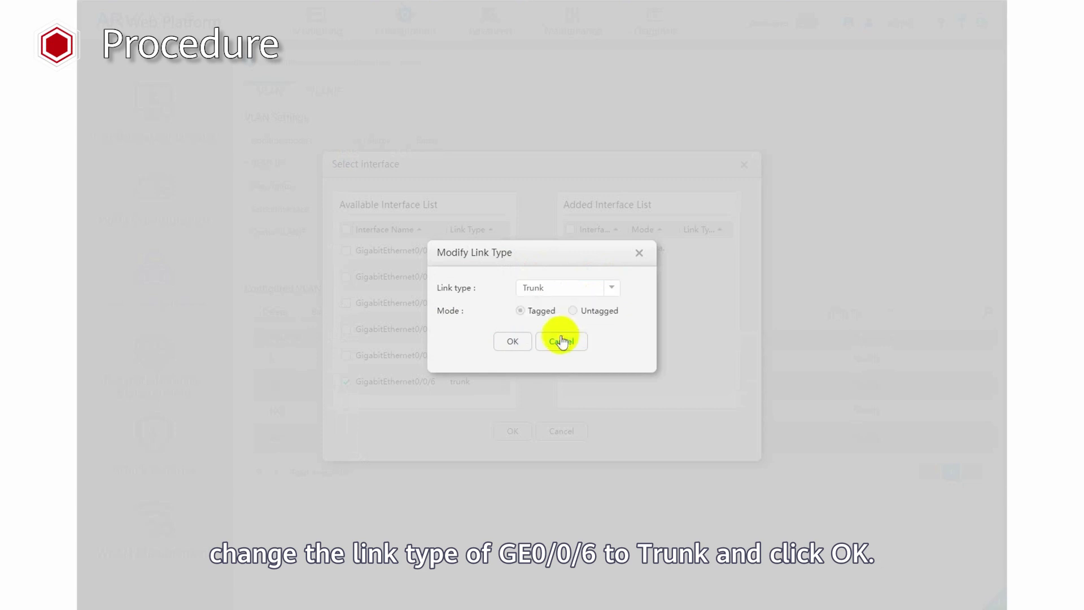
{"action": "left_click", "coordinate": [510, 342]}
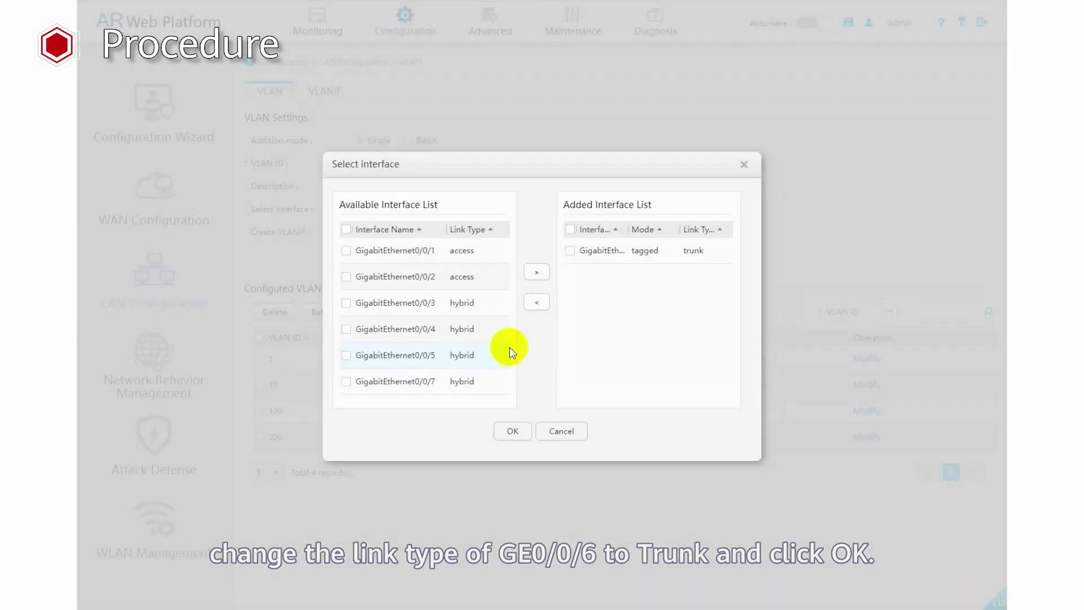
{"action": "left_click", "coordinate": [514, 431]}
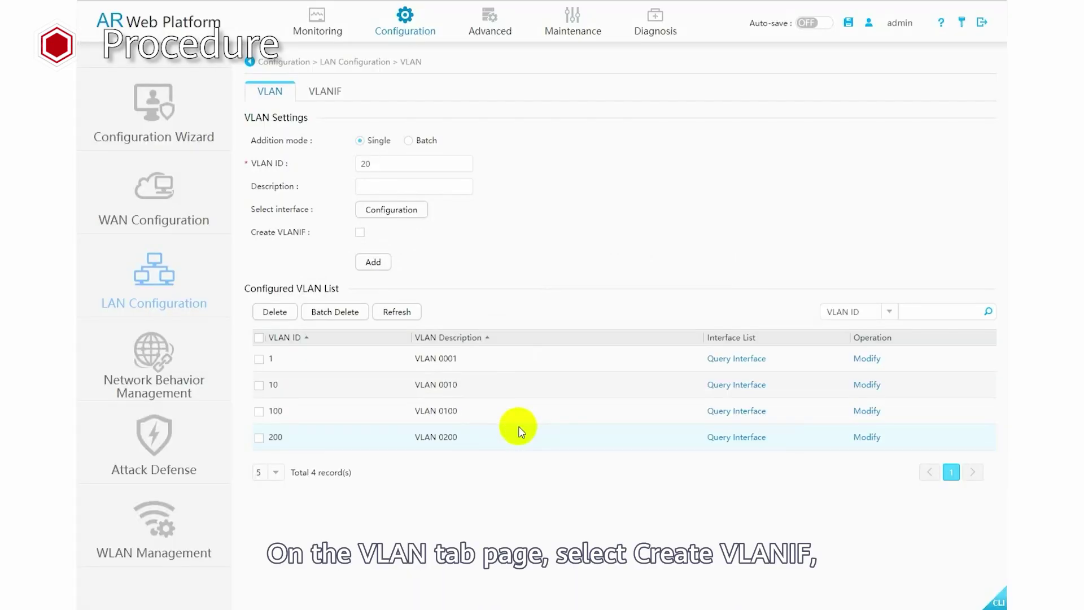
Add VLAN 20 with a VLANIF at 192.168.20.1, mask 255.255.255.0
{"action": "left_click", "coordinate": [360, 232]}
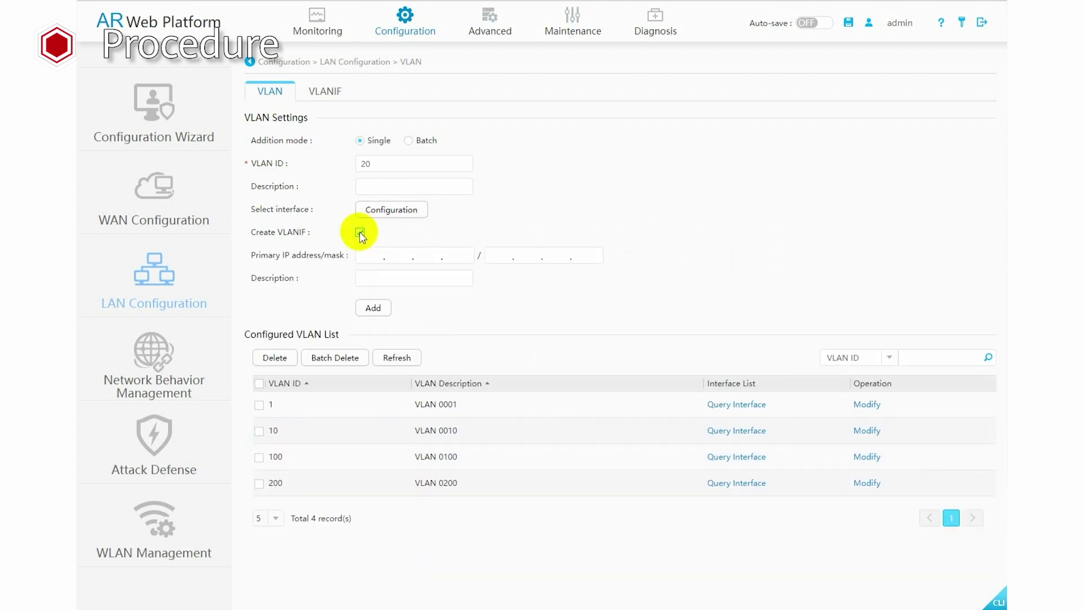
{"action": "left_click", "coordinate": [366, 256]}
{"action": "type", "text": "192.168.20"}
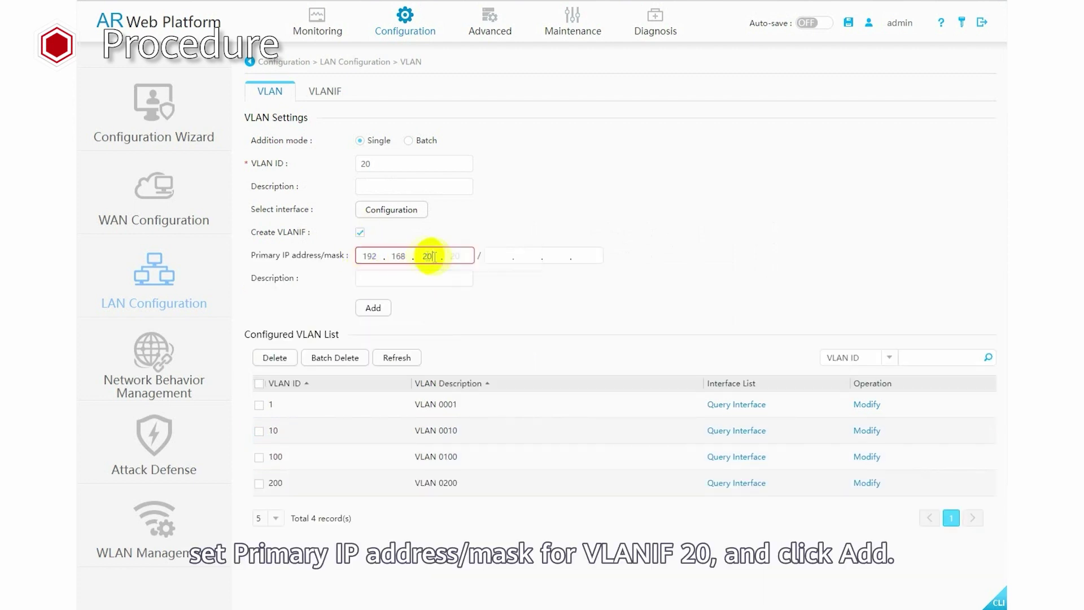
{"action": "type", "text": ".1"}
{"action": "left_click", "coordinate": [500, 257]}
{"action": "type", "text": "255.255.255.0"}
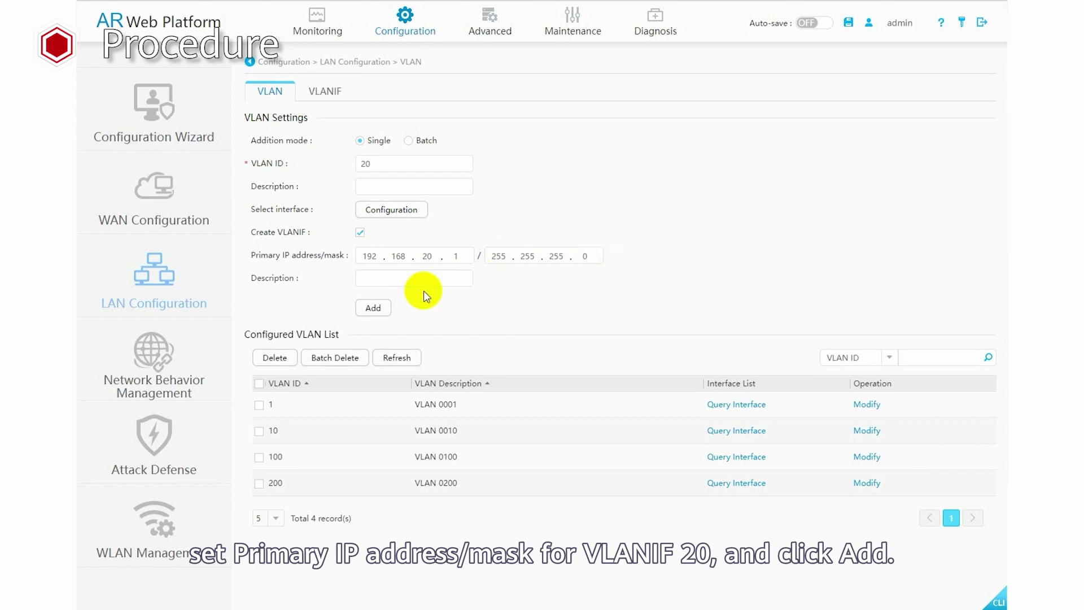
{"action": "left_click", "coordinate": [378, 307]}
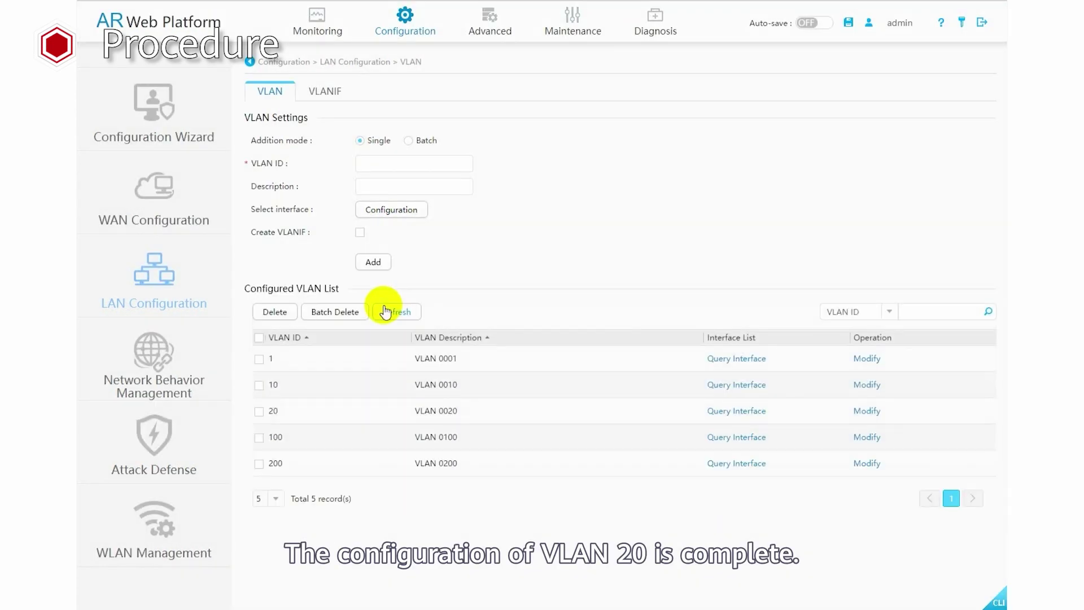
{"action": "left_click", "coordinate": [335, 93]}
Turn on DHCP service for Vlanif20 using the system DNS setting
{"action": "left_click", "coordinate": [336, 427]}
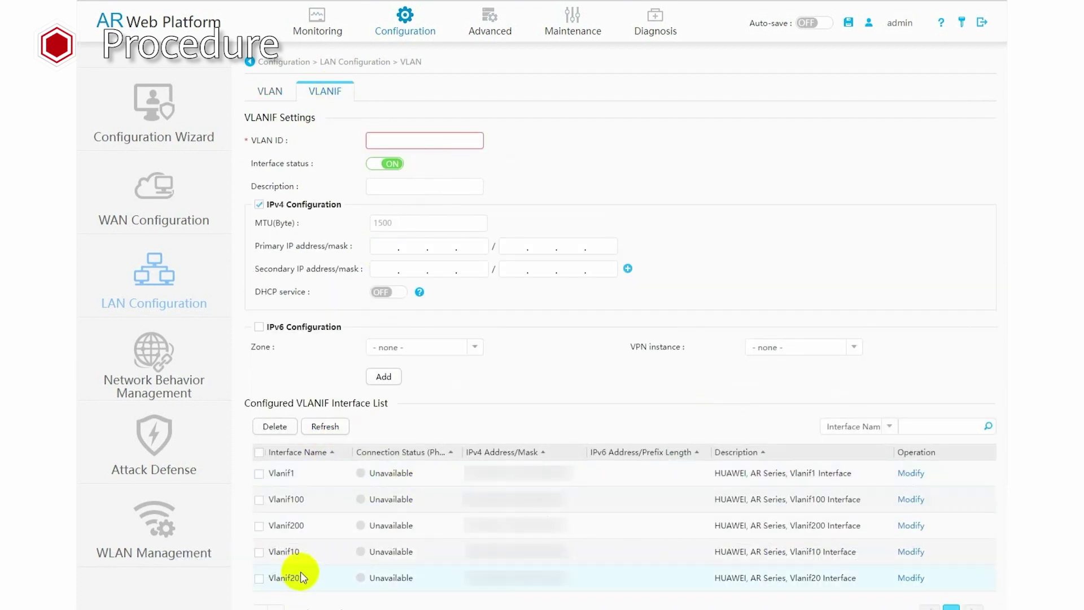
{"action": "left_click", "coordinate": [916, 578]}
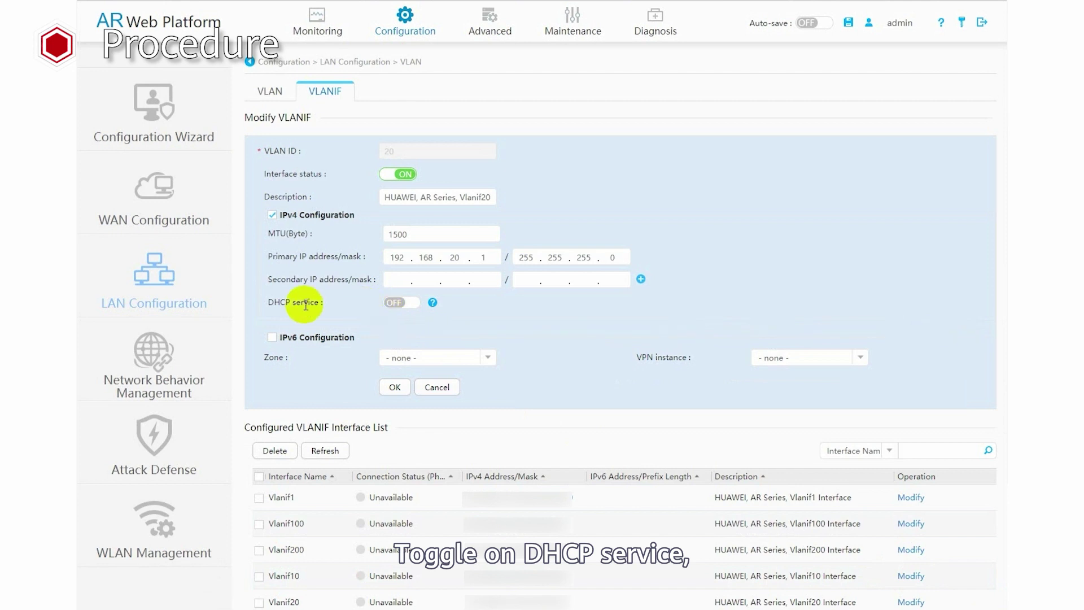
{"action": "left_click", "coordinate": [410, 304]}
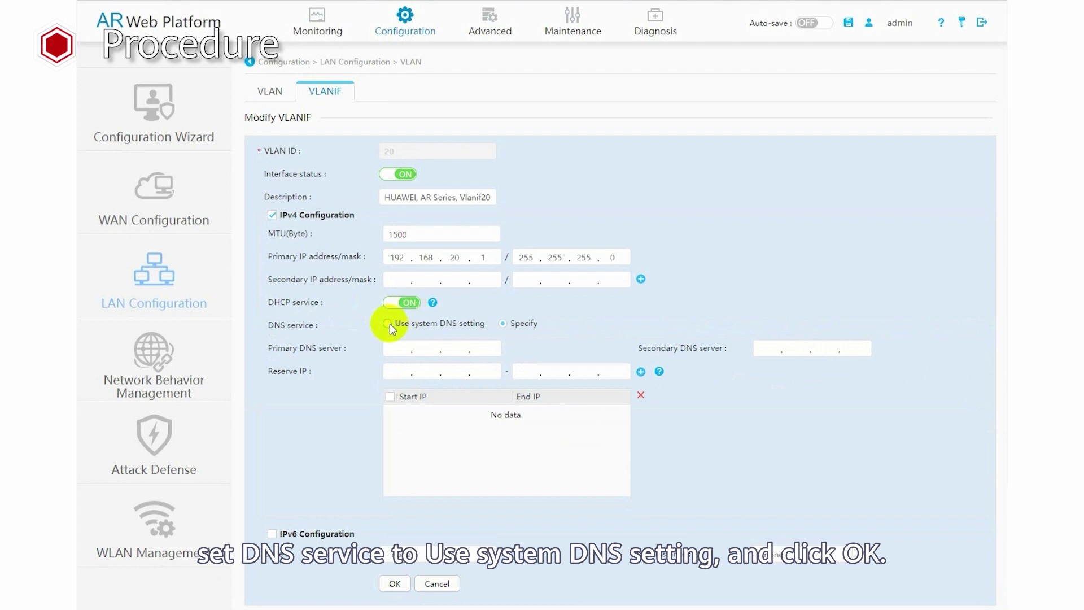
{"action": "left_click", "coordinate": [388, 325]}
{"action": "left_click", "coordinate": [391, 563]}
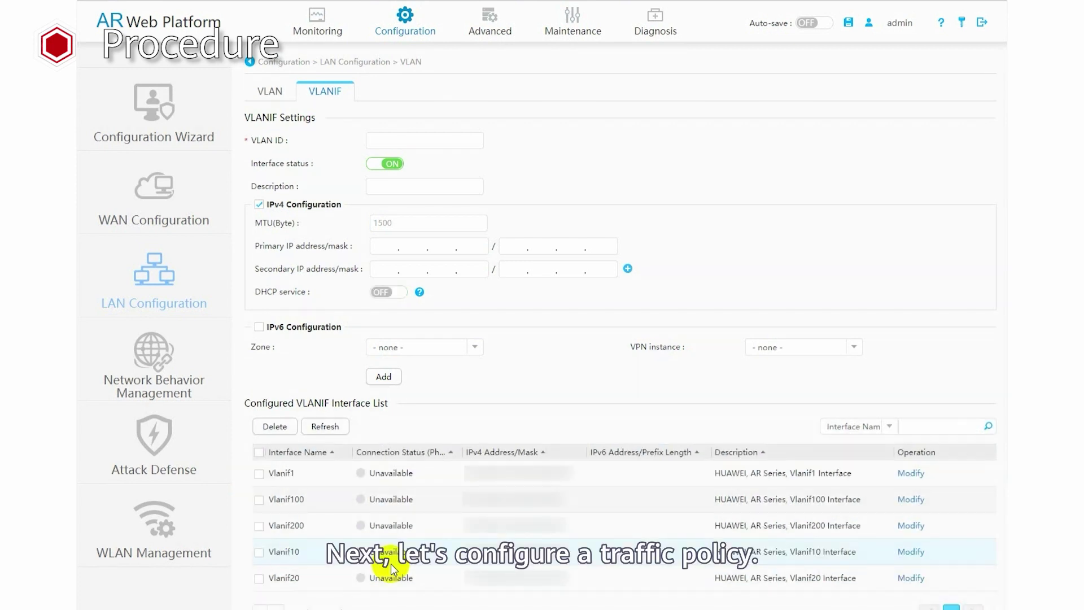
Add traffic policy 'policy1' under Advanced > QoS Configuration > Traffic Management
{"action": "left_click", "coordinate": [489, 34]}
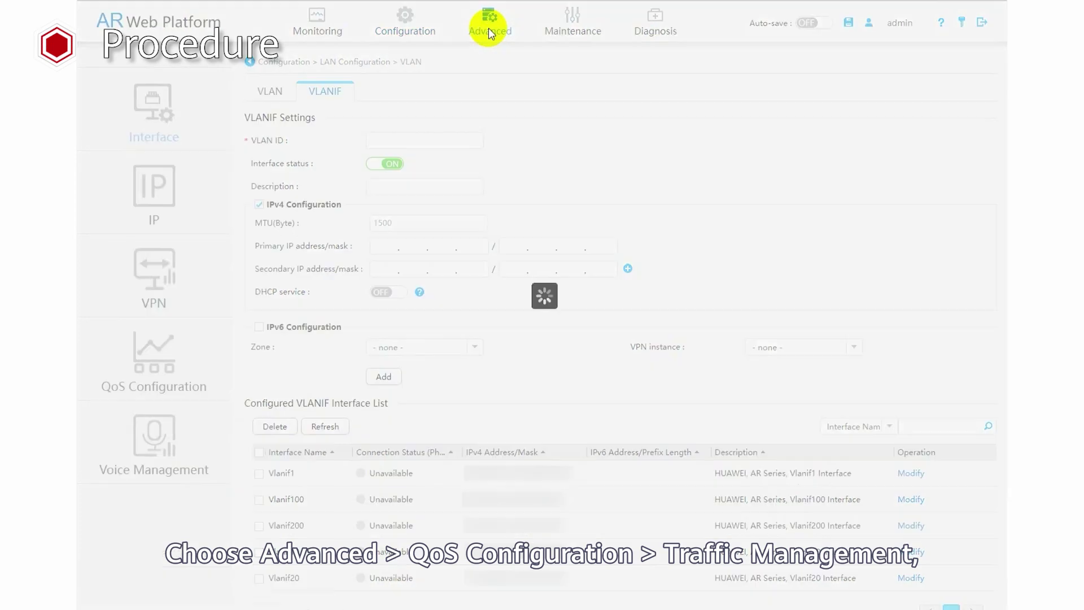
{"action": "left_click", "coordinate": [173, 364]}
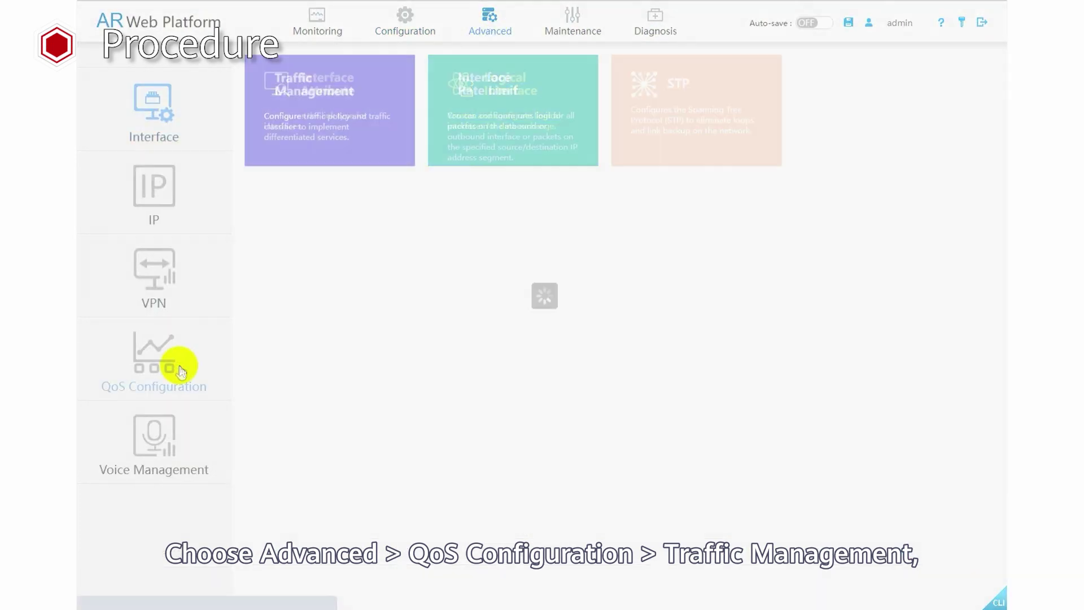
{"action": "left_click", "coordinate": [347, 127]}
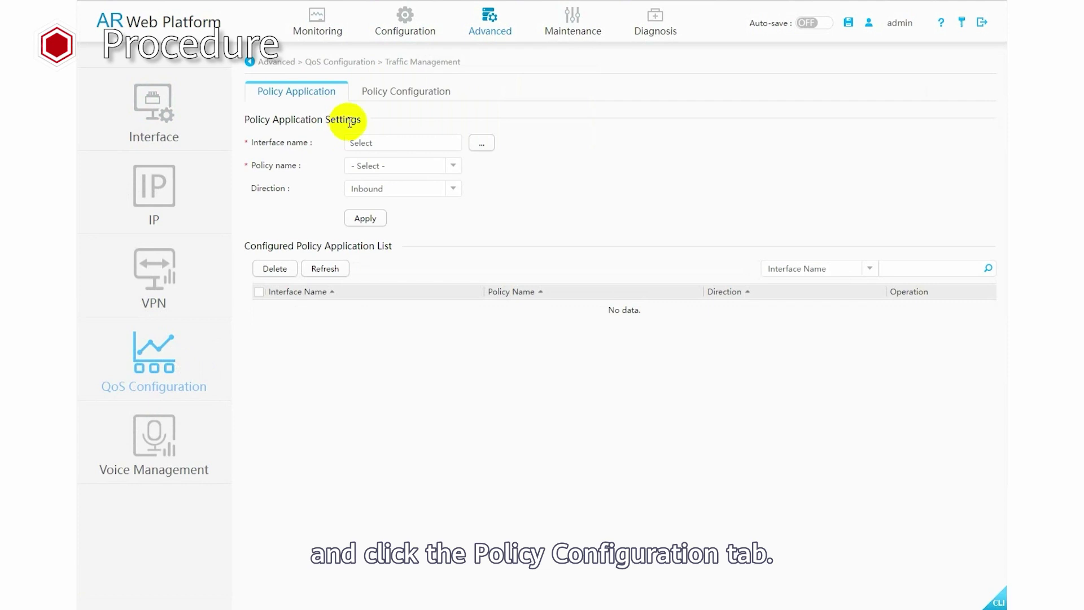
{"action": "left_click", "coordinate": [402, 98]}
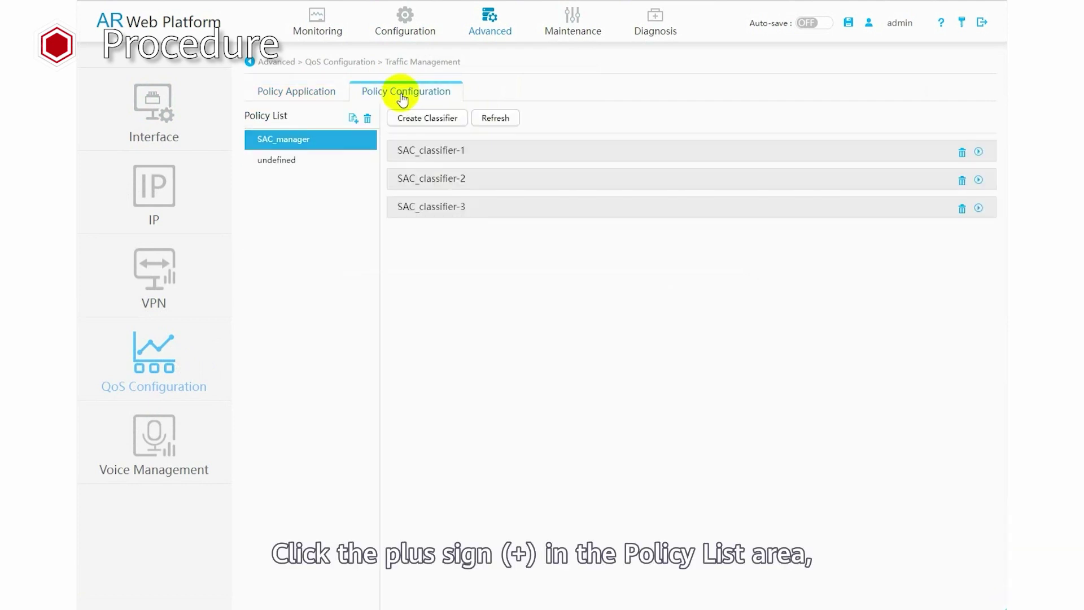
{"action": "left_click", "coordinate": [346, 118]}
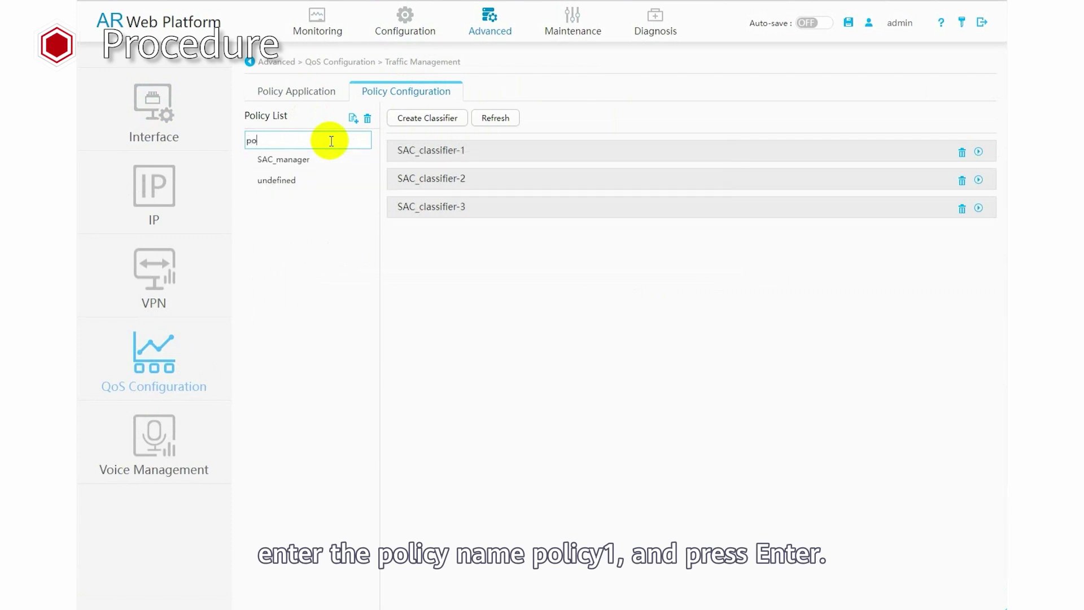
{"action": "key", "text": "Return"}
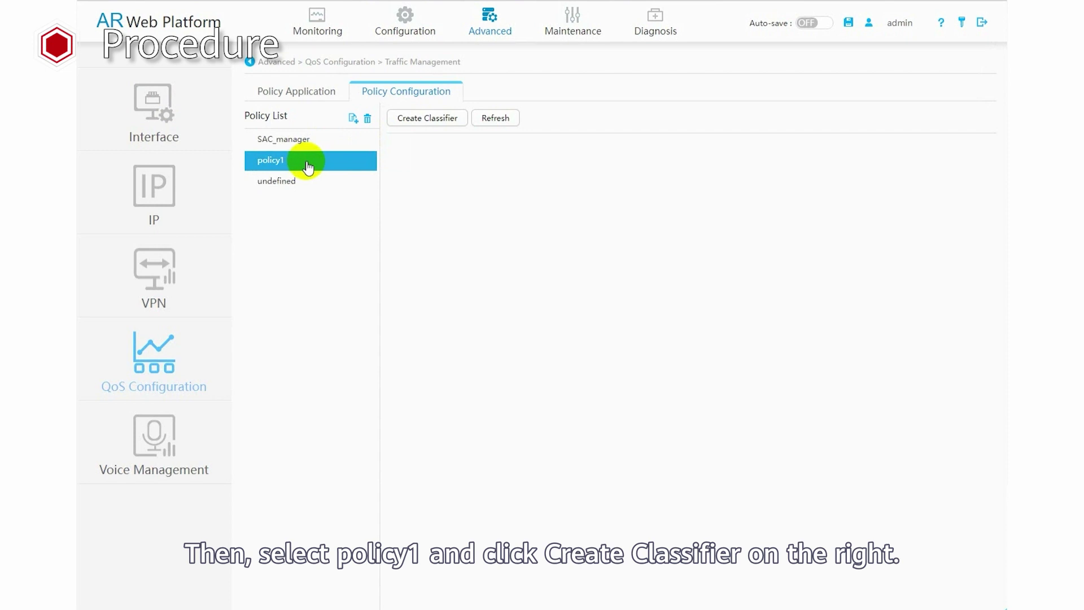
Create a new classifier named Voice that matches DSCP priority 46
{"action": "left_click", "coordinate": [436, 120]}
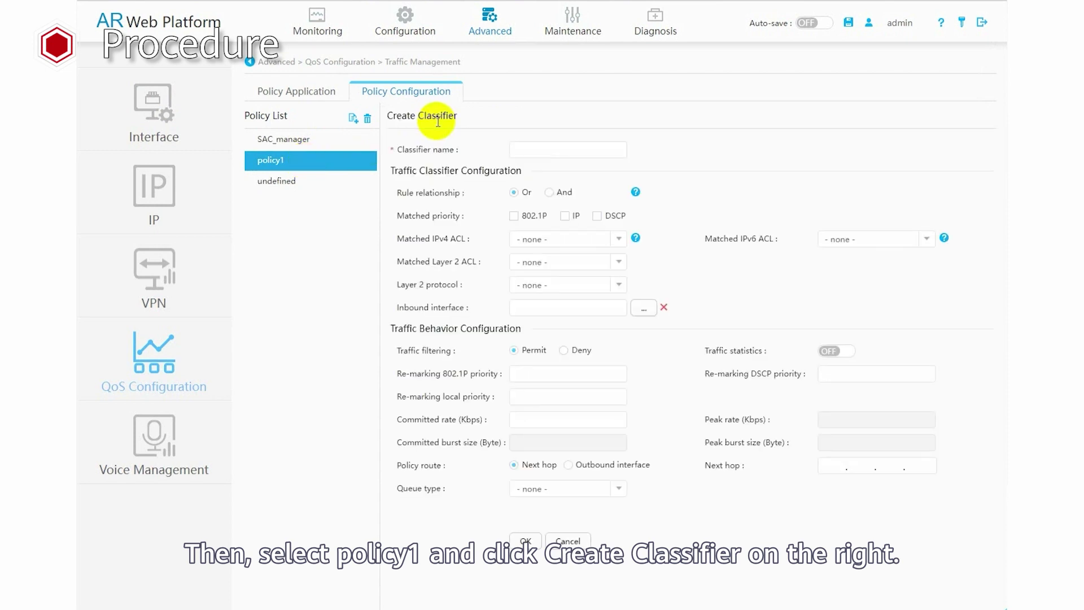
{"action": "left_click", "coordinate": [518, 150]}
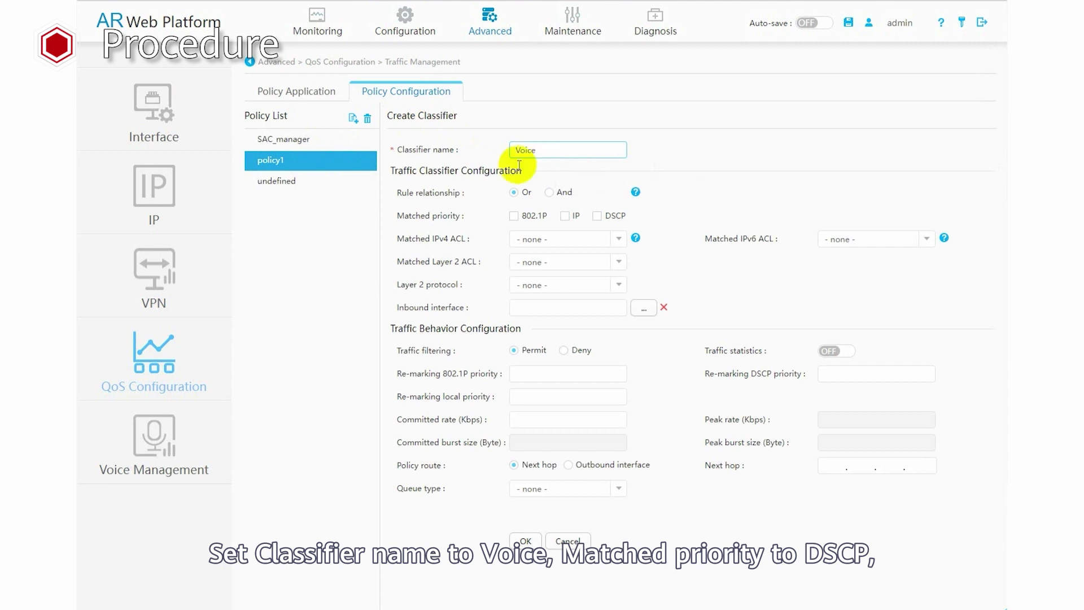
{"action": "left_click", "coordinate": [597, 216]}
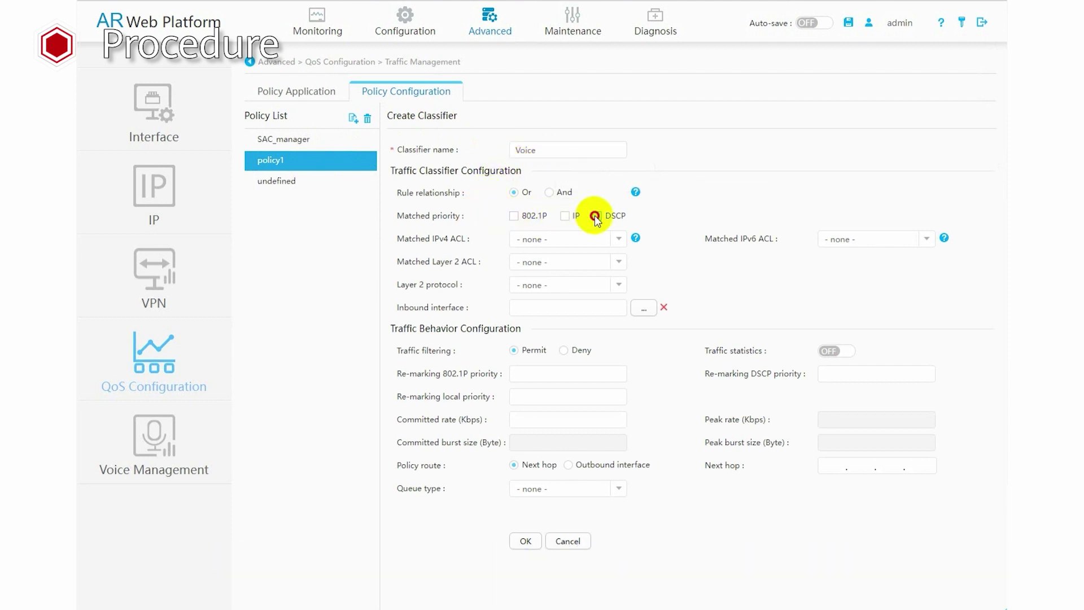
{"action": "left_click", "coordinate": [535, 238]}
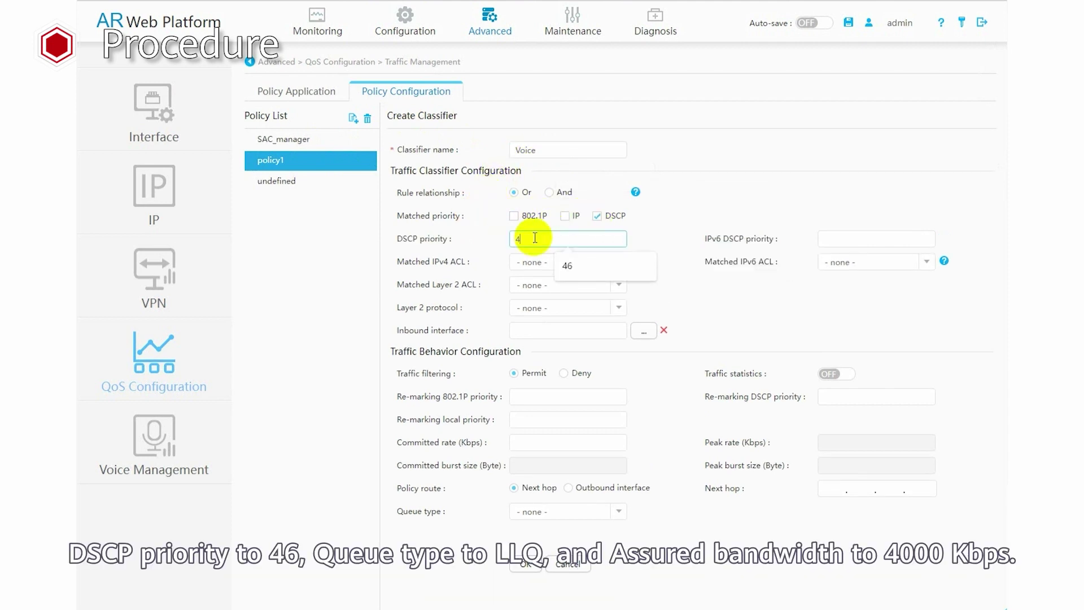
Give the Voice classifier an LLQ queue with 4000 Kbps assured bandwidth and save it
{"action": "left_click", "coordinate": [619, 513]}
{"action": "left_click", "coordinate": [538, 579]}
{"action": "left_click", "coordinate": [541, 535]}
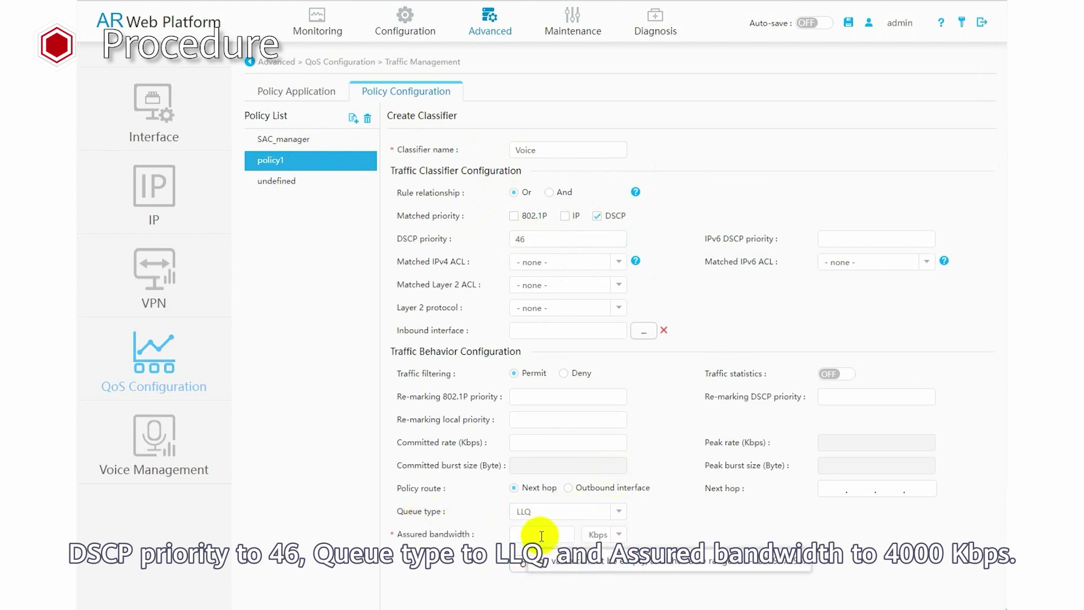
{"action": "type", "text": "4000"}
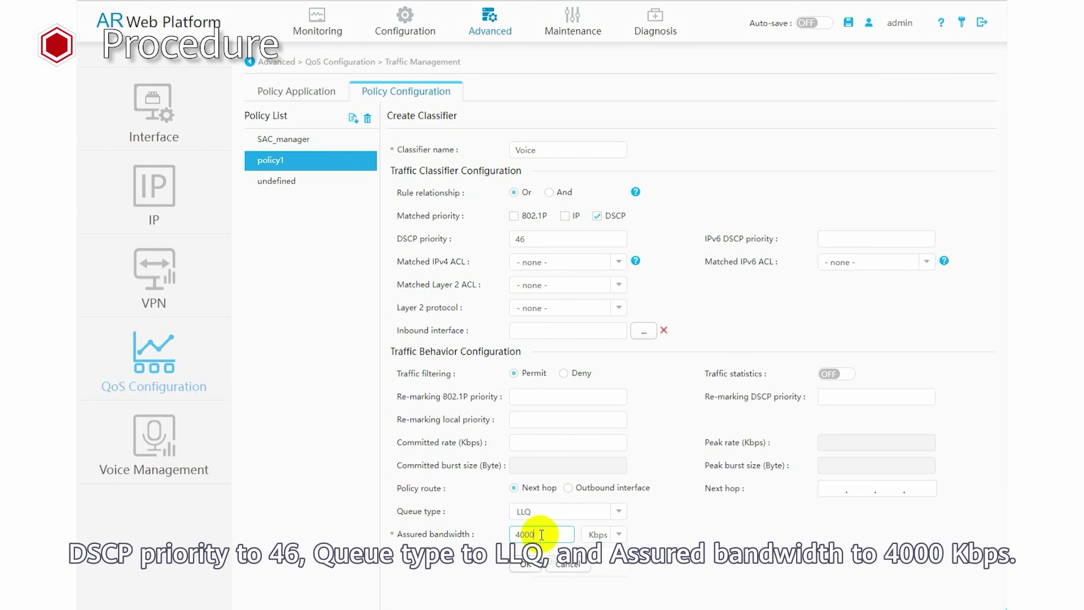
{"action": "left_click", "coordinate": [526, 565]}
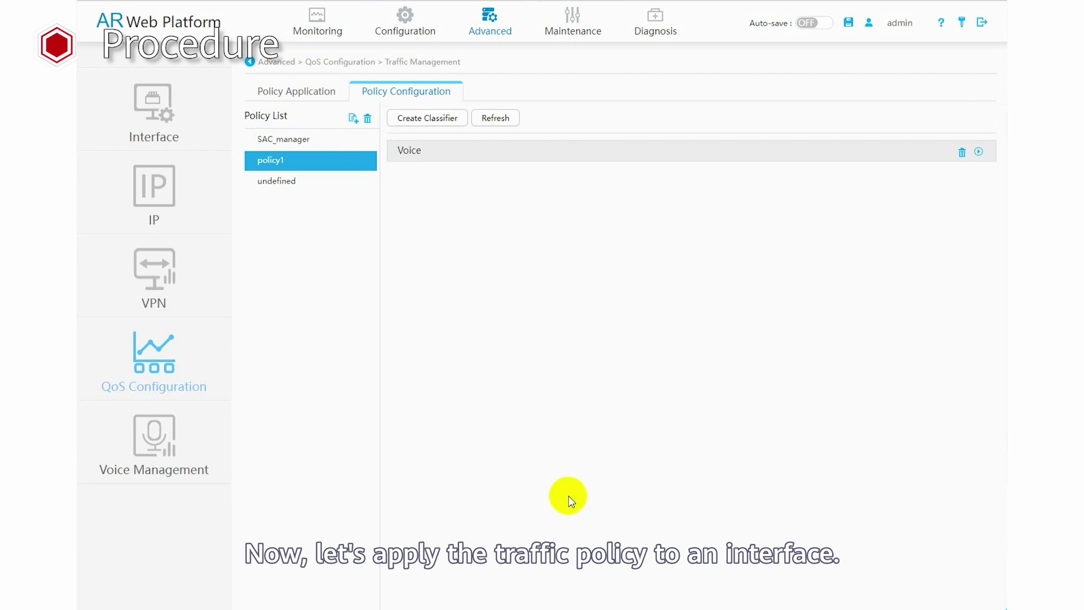
Apply policy1 to GigabitEthernet0/0/8 in the Outbound direction and confirm the success message
{"action": "left_click", "coordinate": [304, 94]}
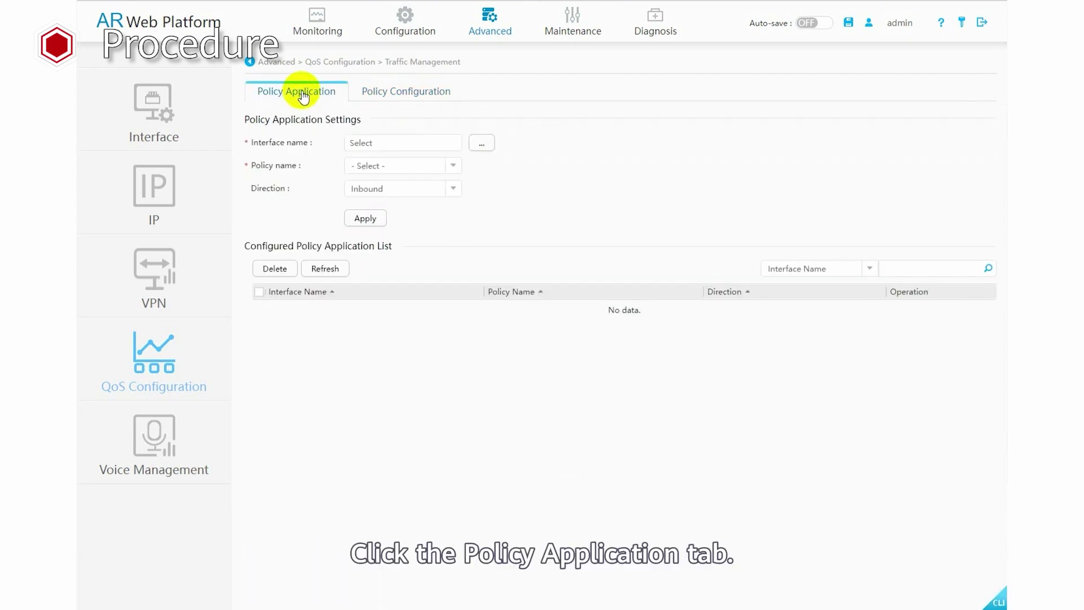
{"action": "left_click", "coordinate": [482, 142]}
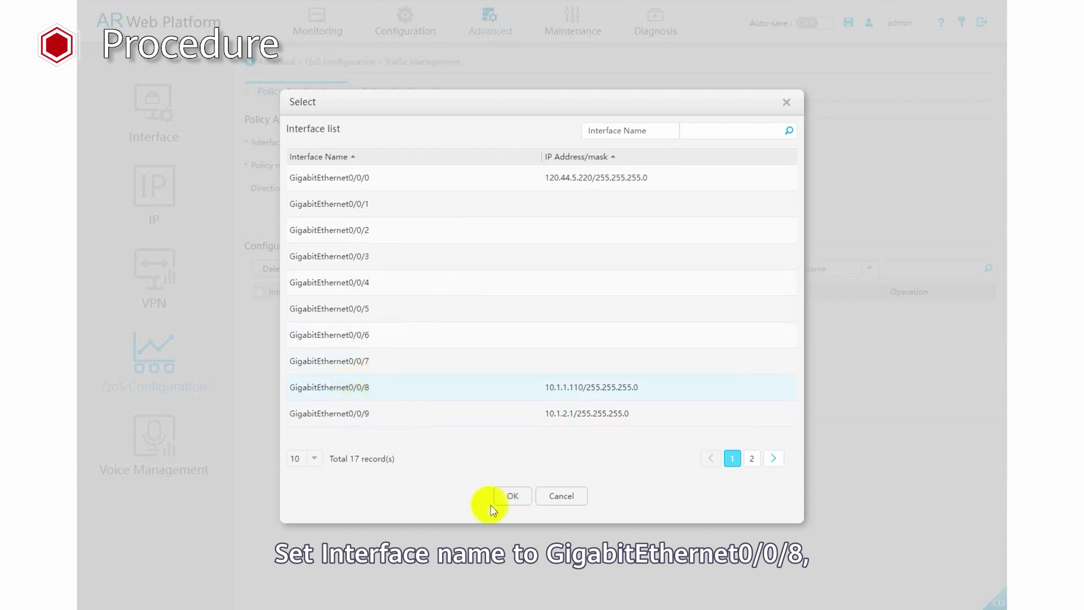
{"action": "left_click", "coordinate": [511, 496]}
{"action": "left_click", "coordinate": [454, 165]}
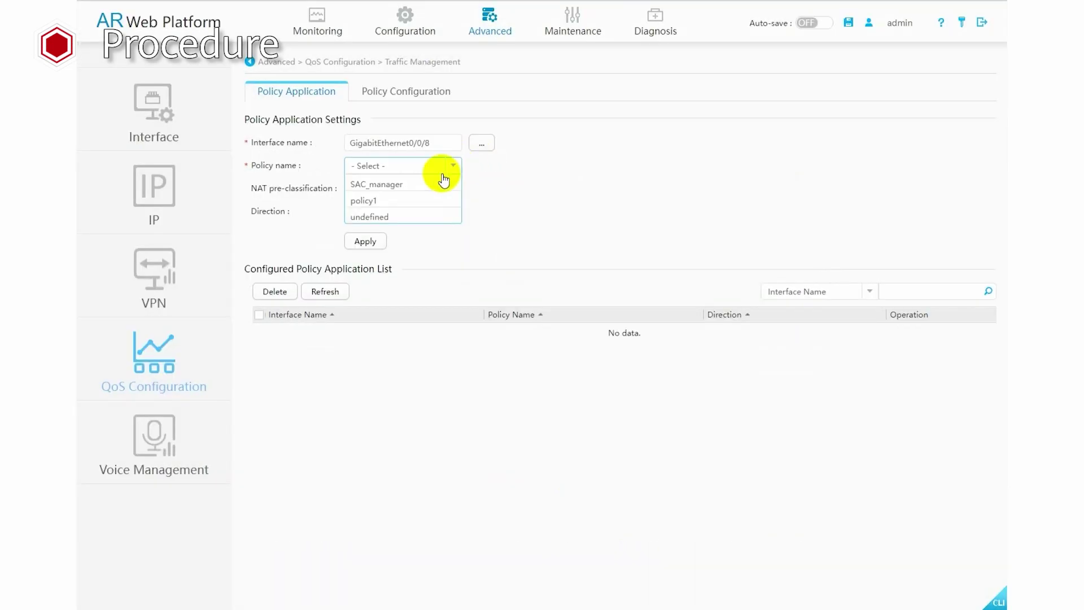
{"action": "left_click", "coordinate": [440, 195]}
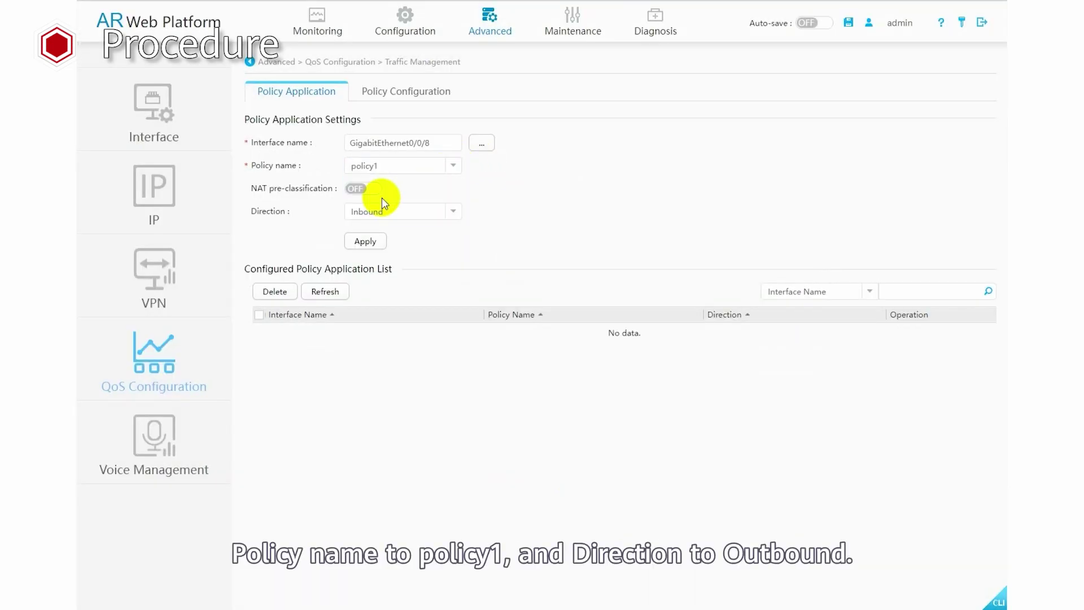
{"action": "left_click", "coordinate": [451, 212]}
{"action": "left_click", "coordinate": [405, 244]}
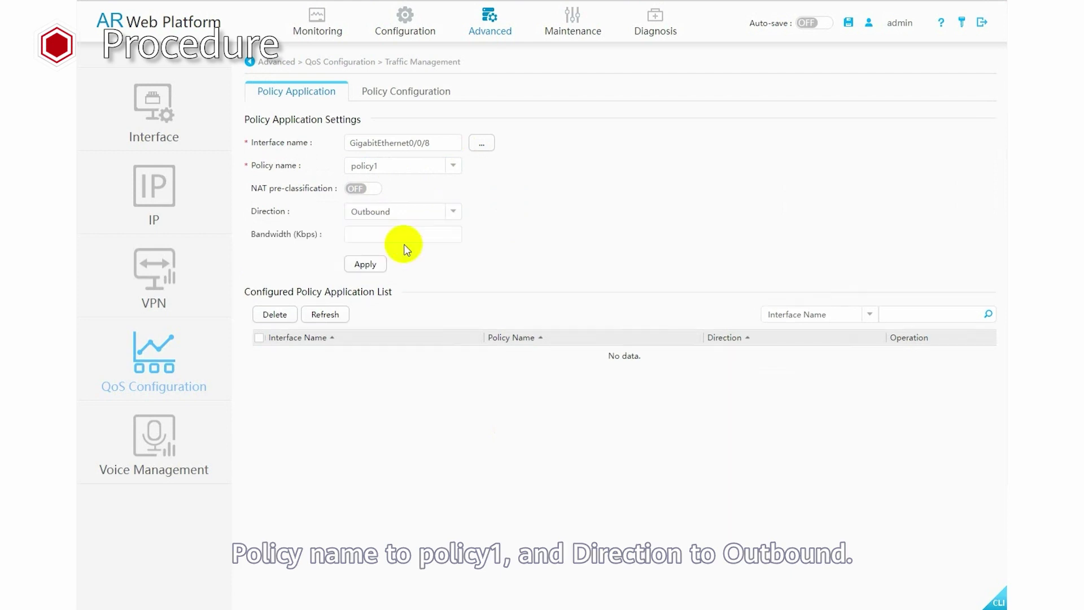
{"action": "left_click", "coordinate": [368, 265]}
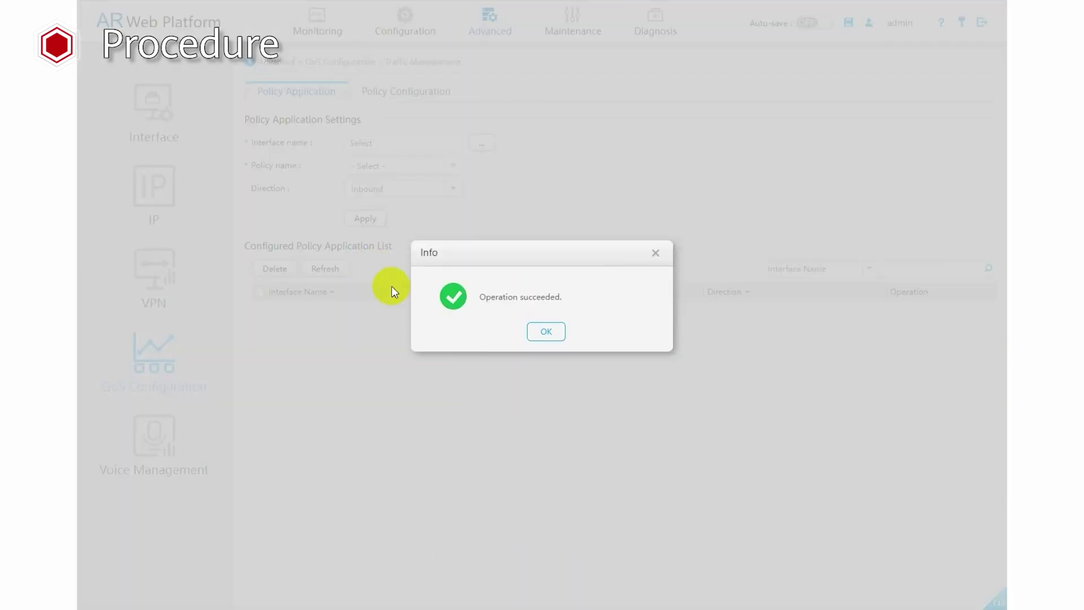
{"action": "left_click", "coordinate": [542, 331]}
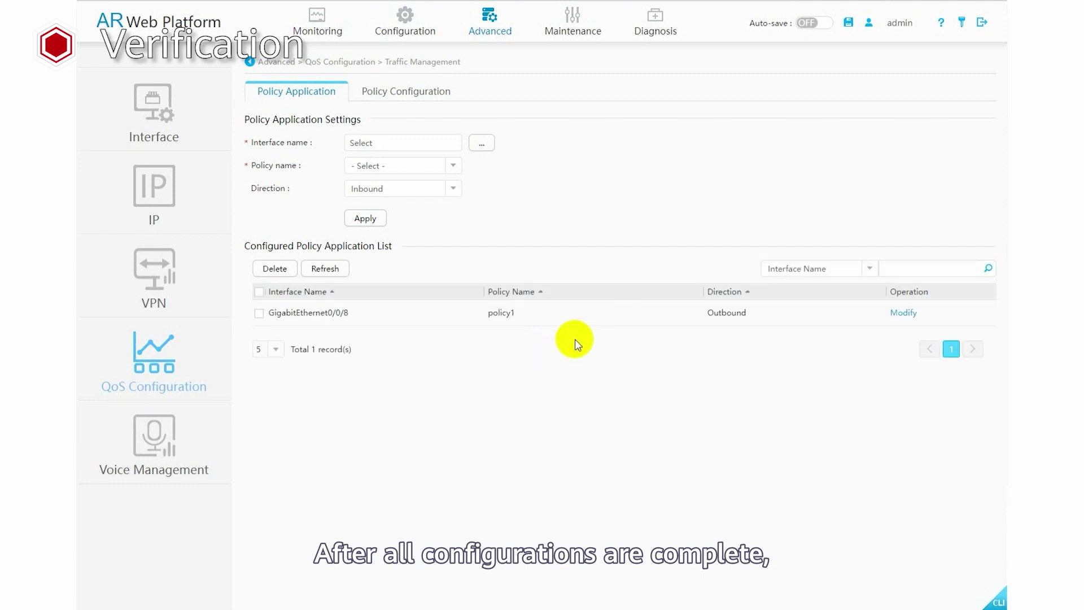